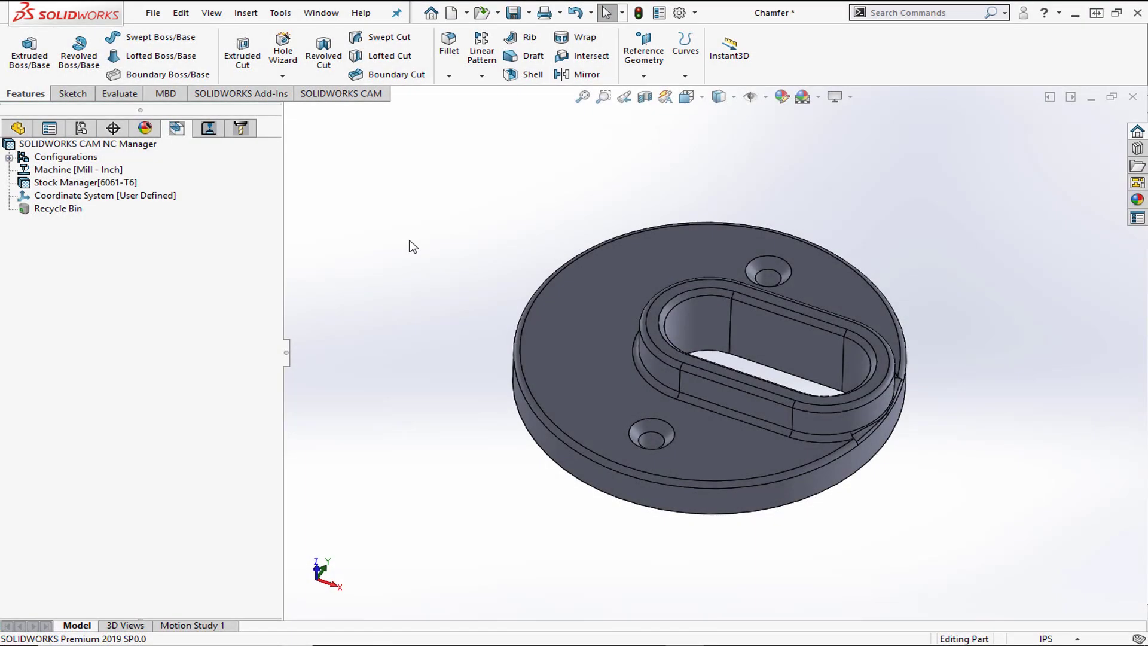
Fit the Chamfer part to the view and switch to the SOLIDWORKS CAM commands
scroll(831, 326, "down", 2)
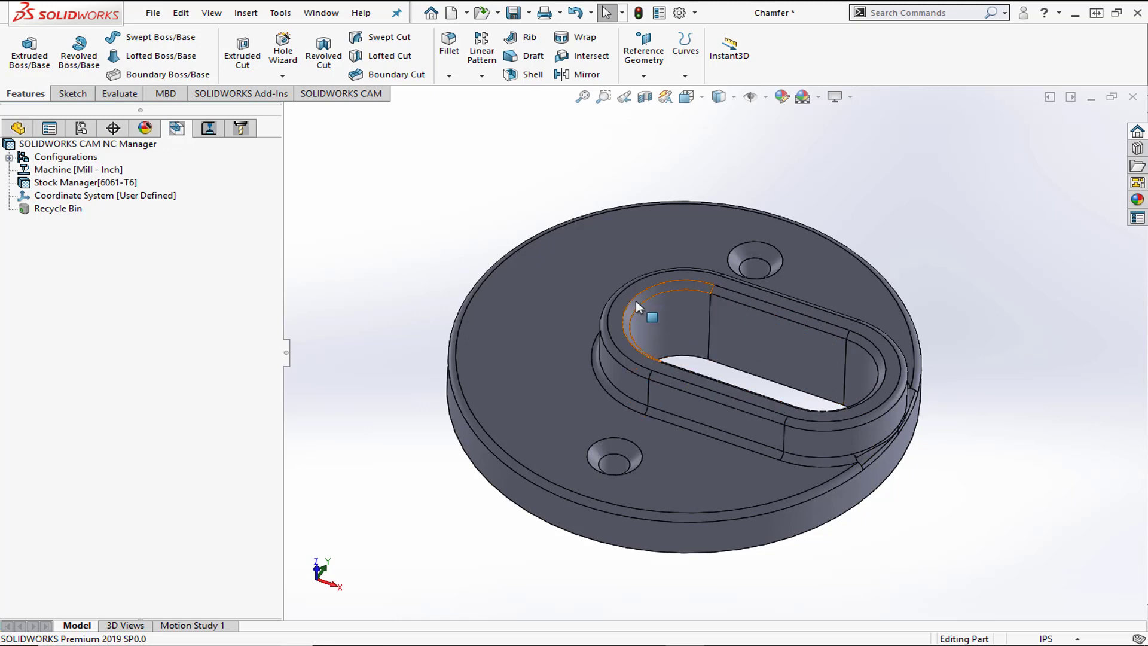
key("f")
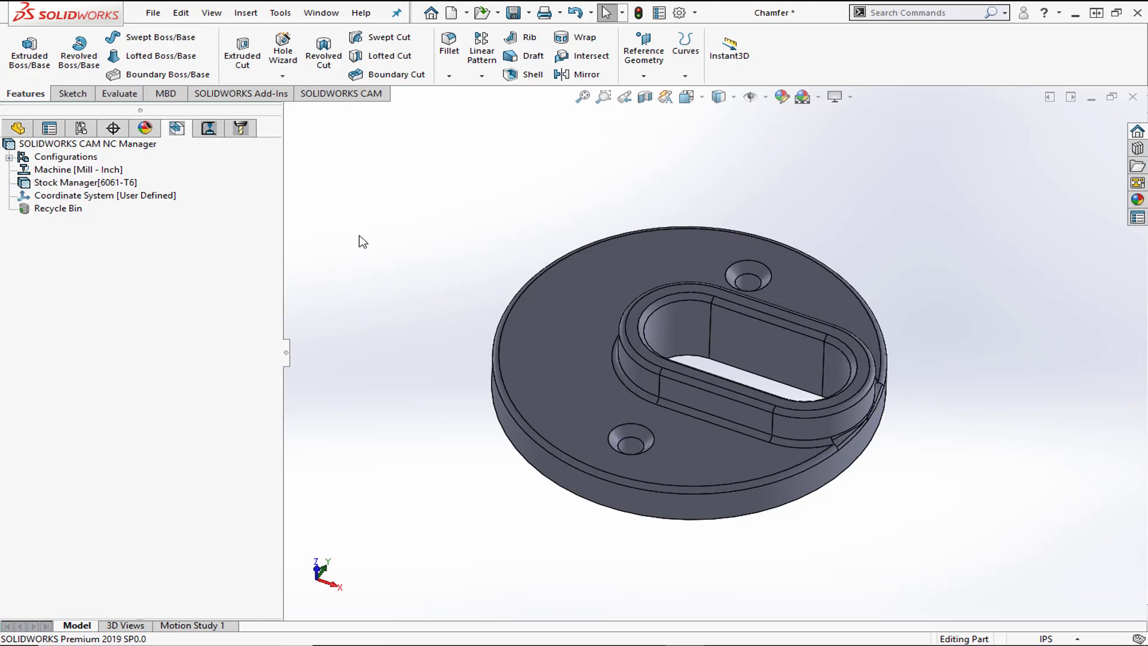
left_click(367, 96)
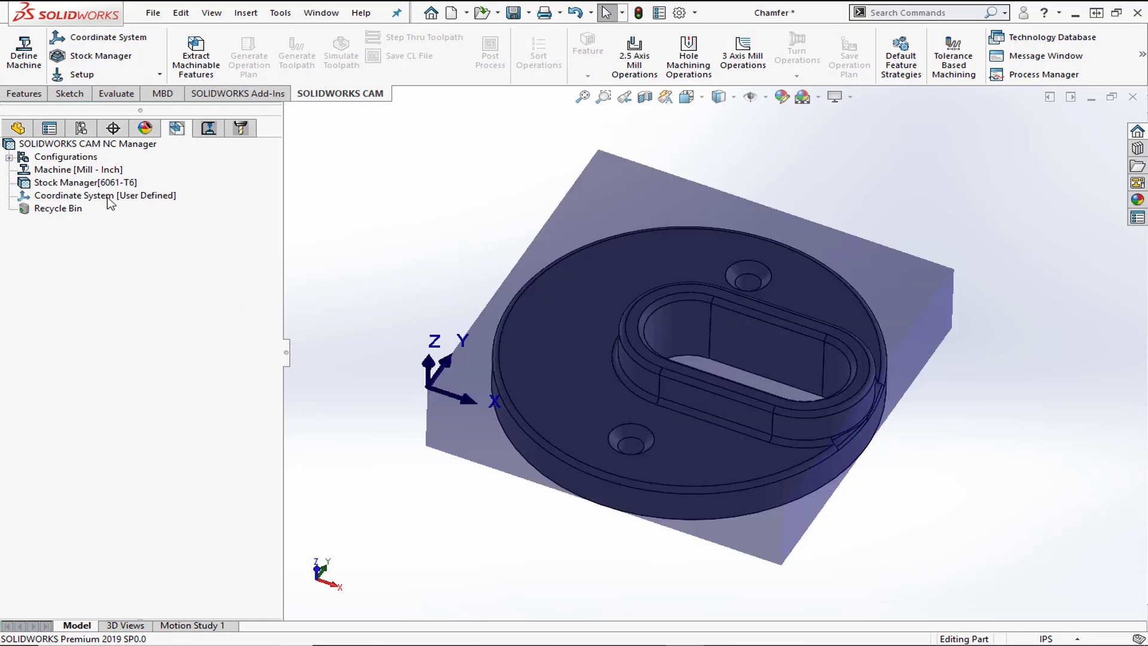
Create Mill Part Setup1 with the part's top face setting the tool direction
right_click(103, 201)
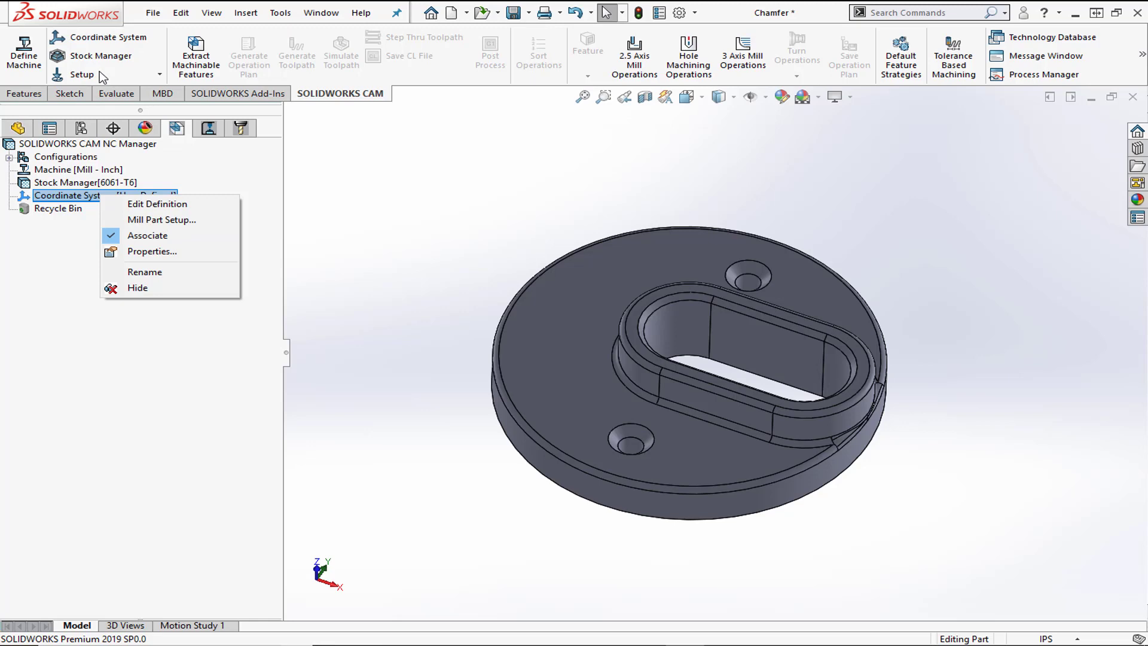
left_click(156, 220)
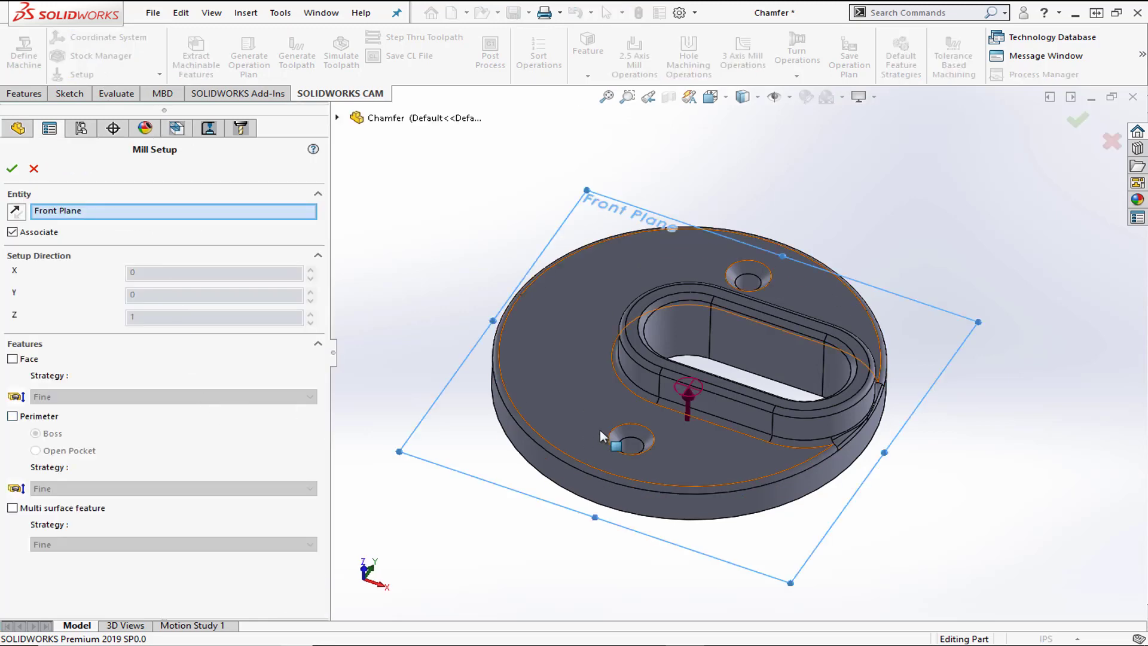
left_click(573, 350)
middle_click_drag(496, 517, 508, 416)
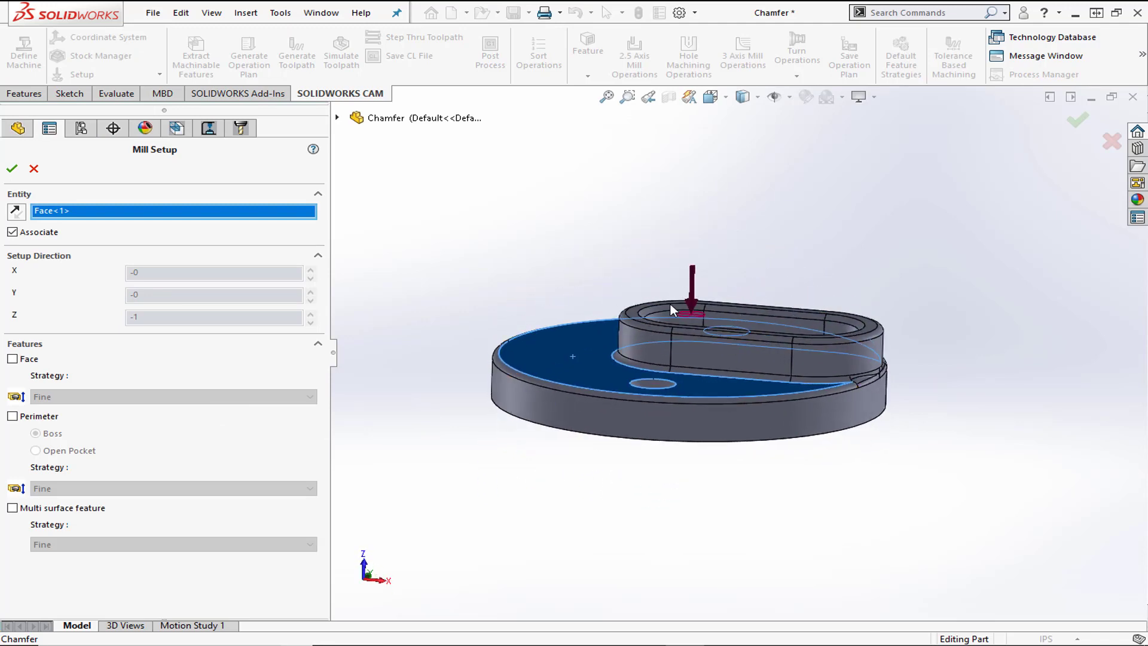
middle_click_drag(533, 330, 524, 389)
left_click(11, 168)
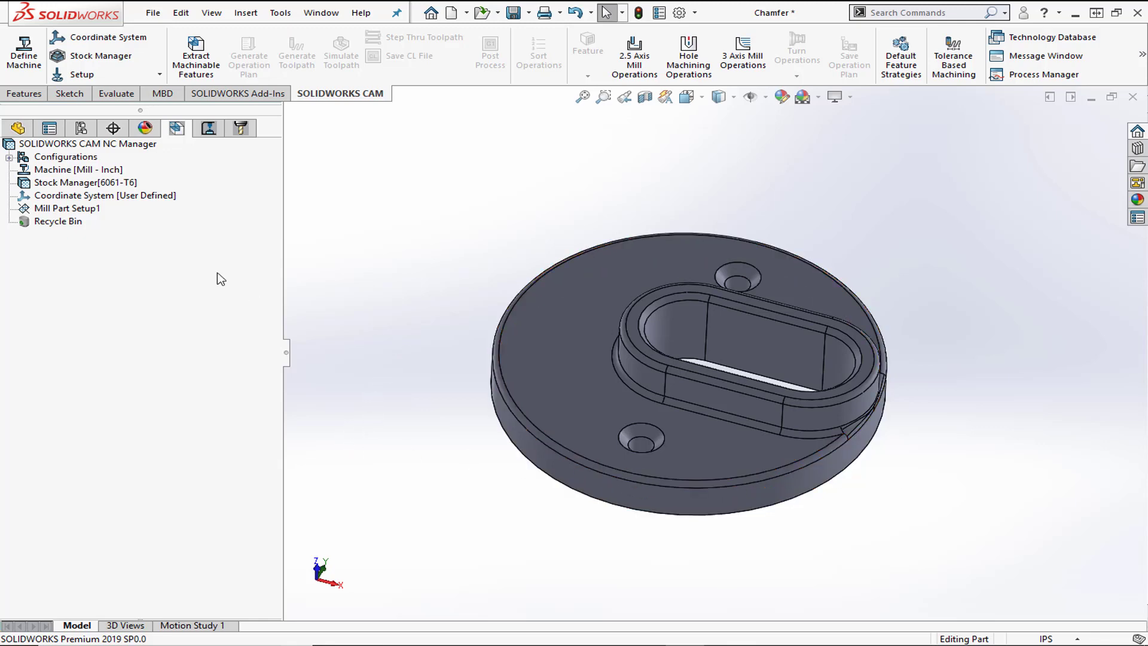
Start a Pocket-type 2.5 axis feature on Mill Part Setup1
right_click(74, 214)
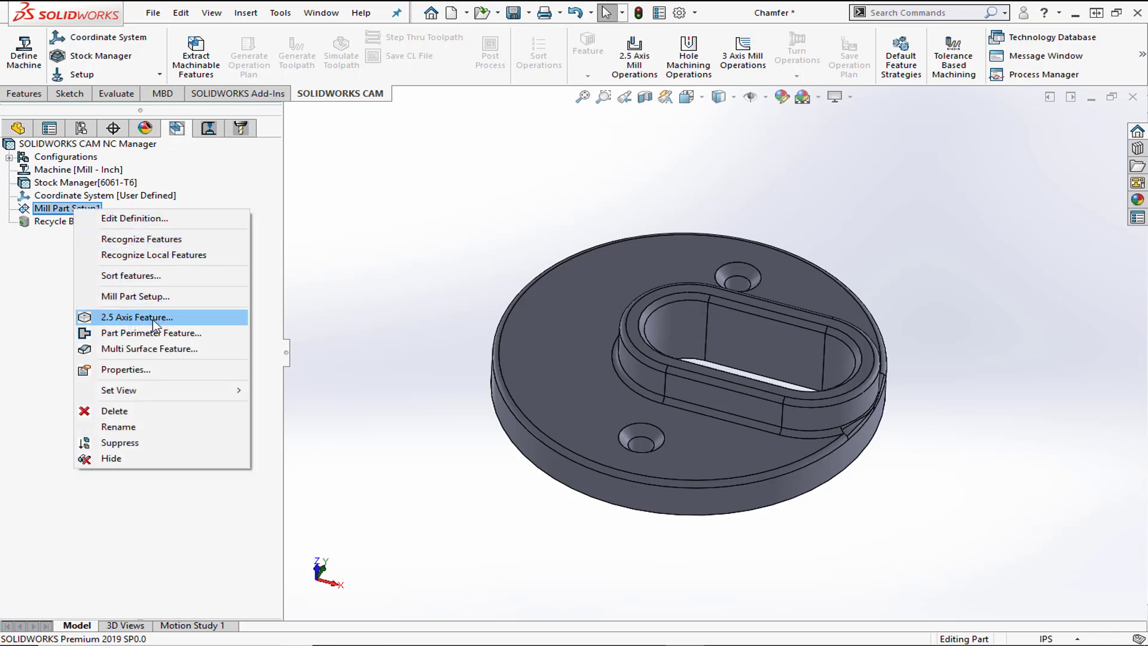
left_click(171, 319)
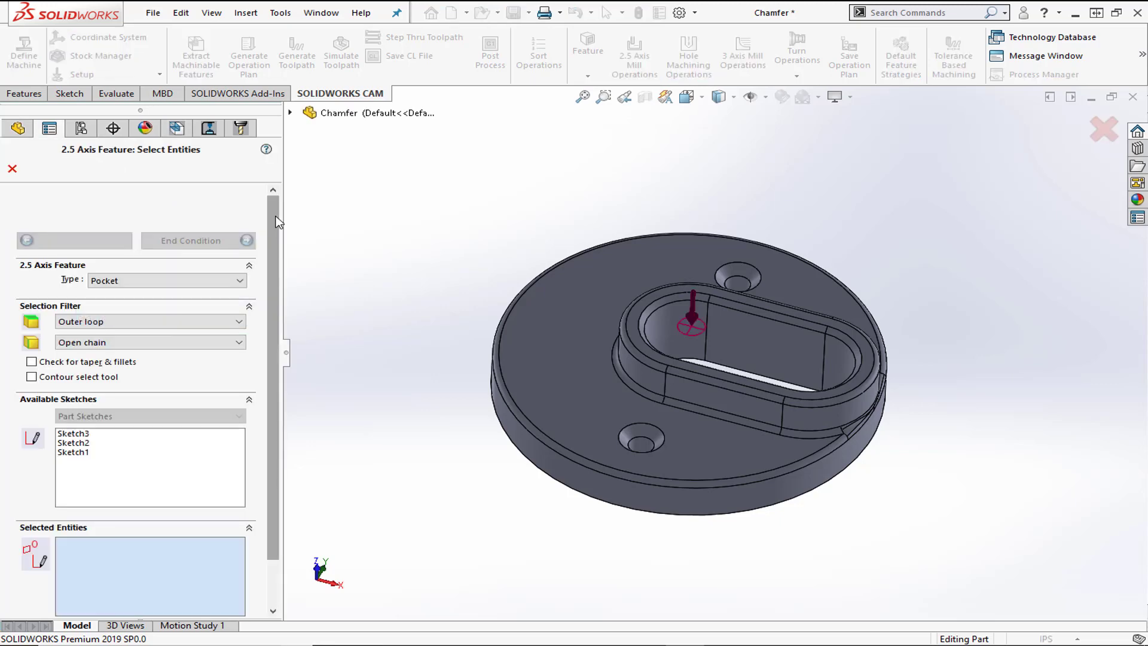
scroll(278, 221, "down", 1)
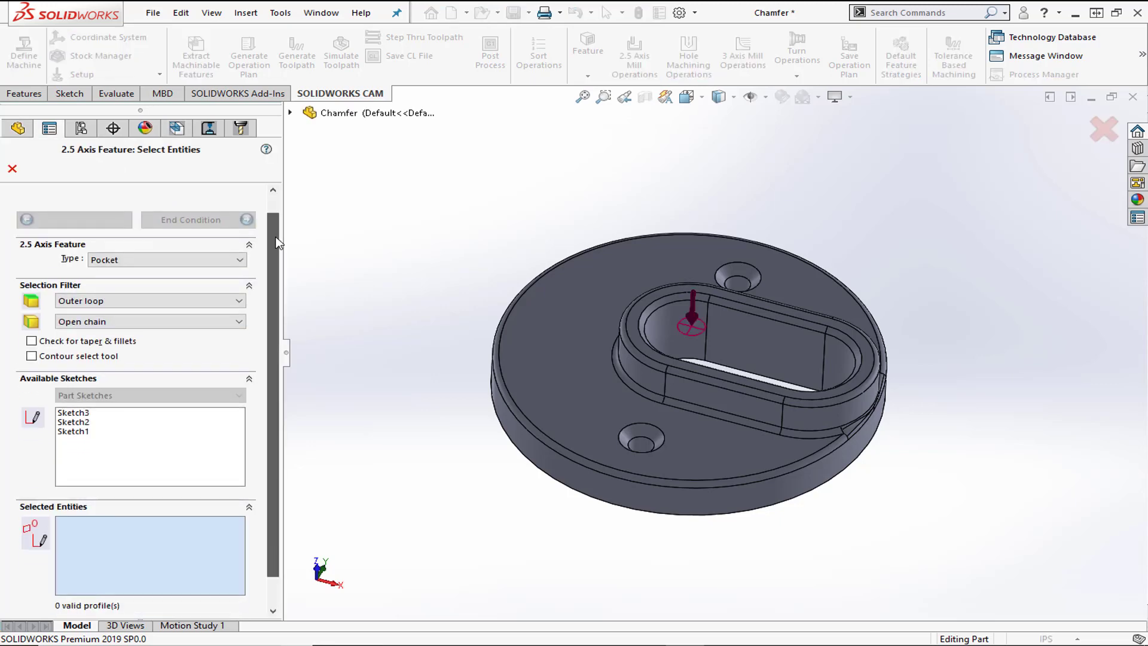
left_click(162, 248)
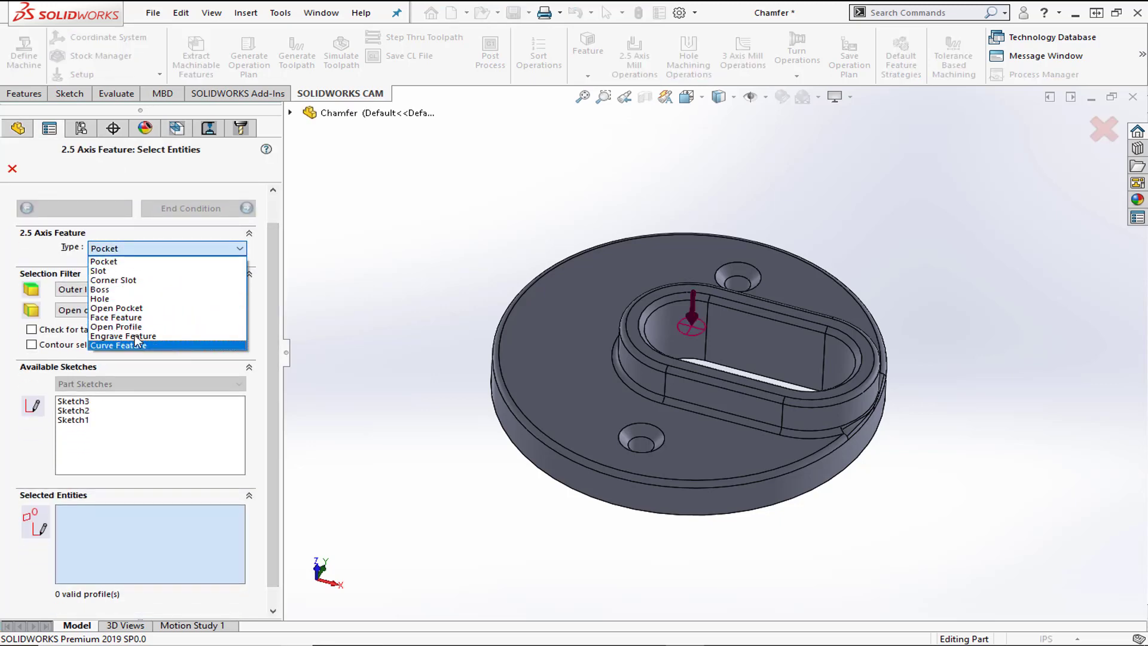
left_click(152, 262)
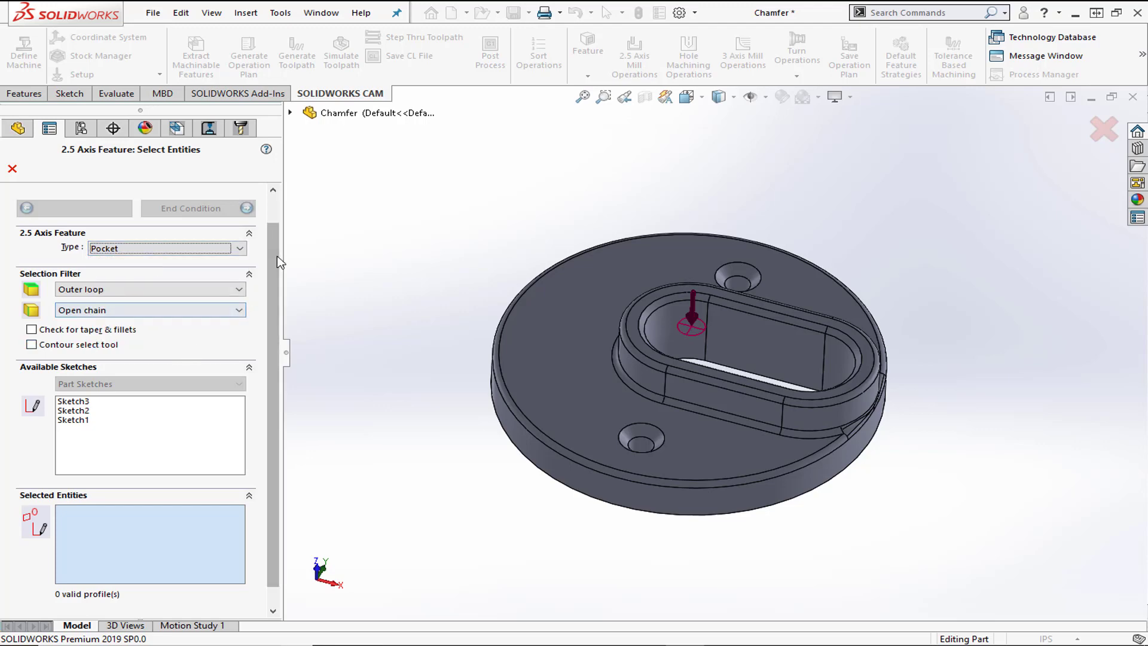
Convert selected chains to loops and pick the obround pocket's edge loop as the profile
scroll(277, 250, "down", 1)
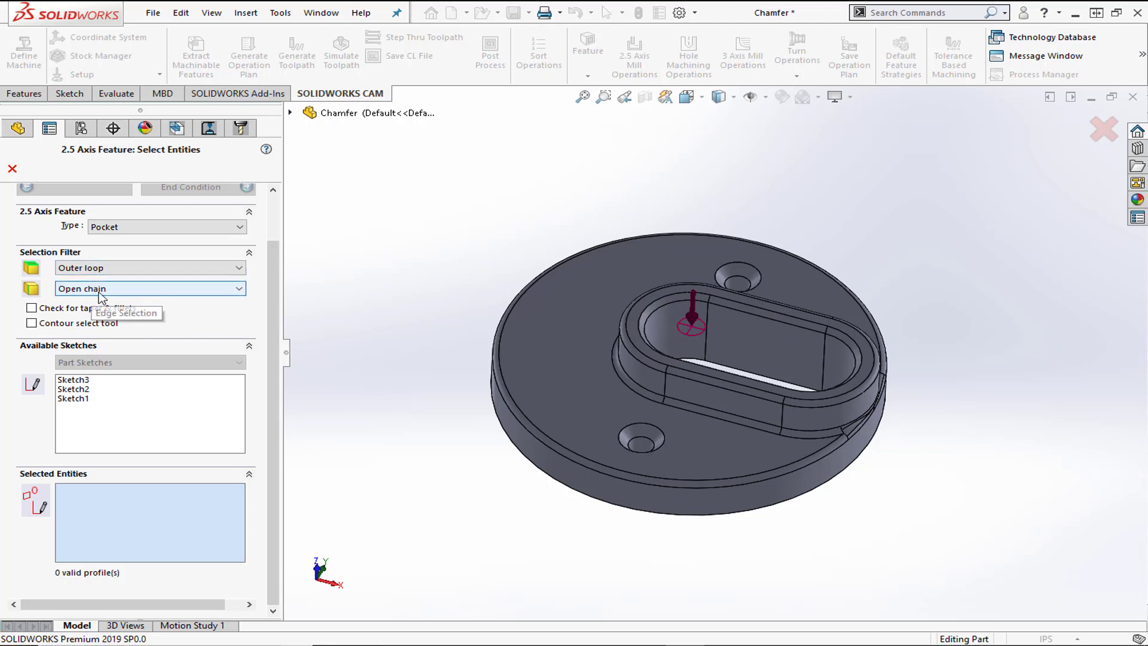
left_click(116, 293)
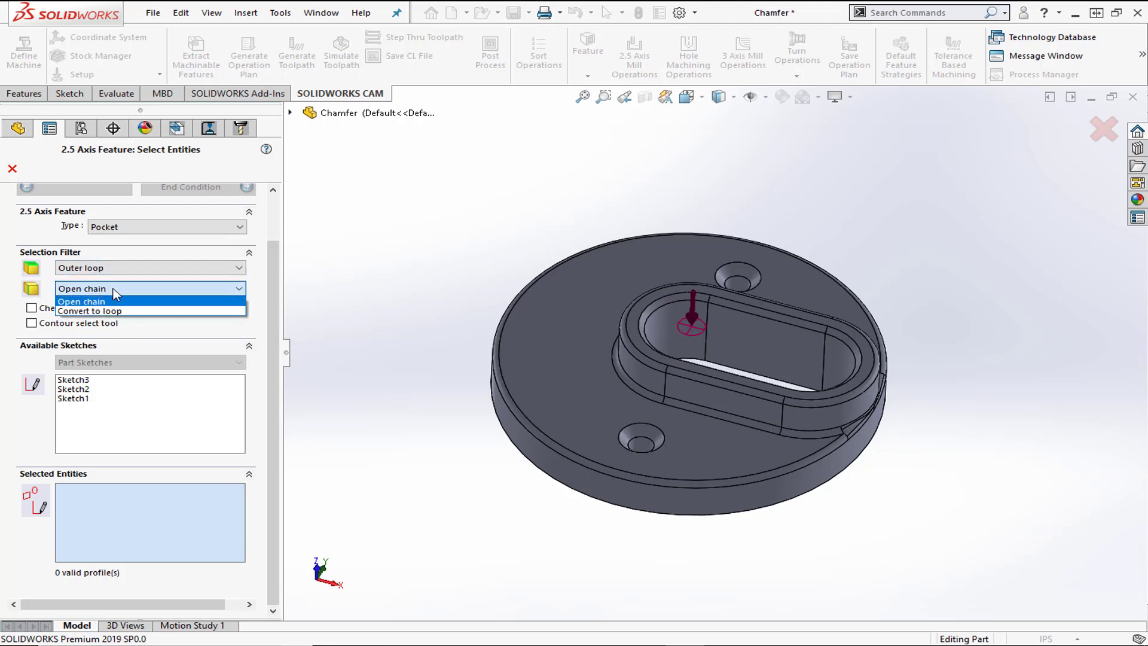
left_click(112, 312)
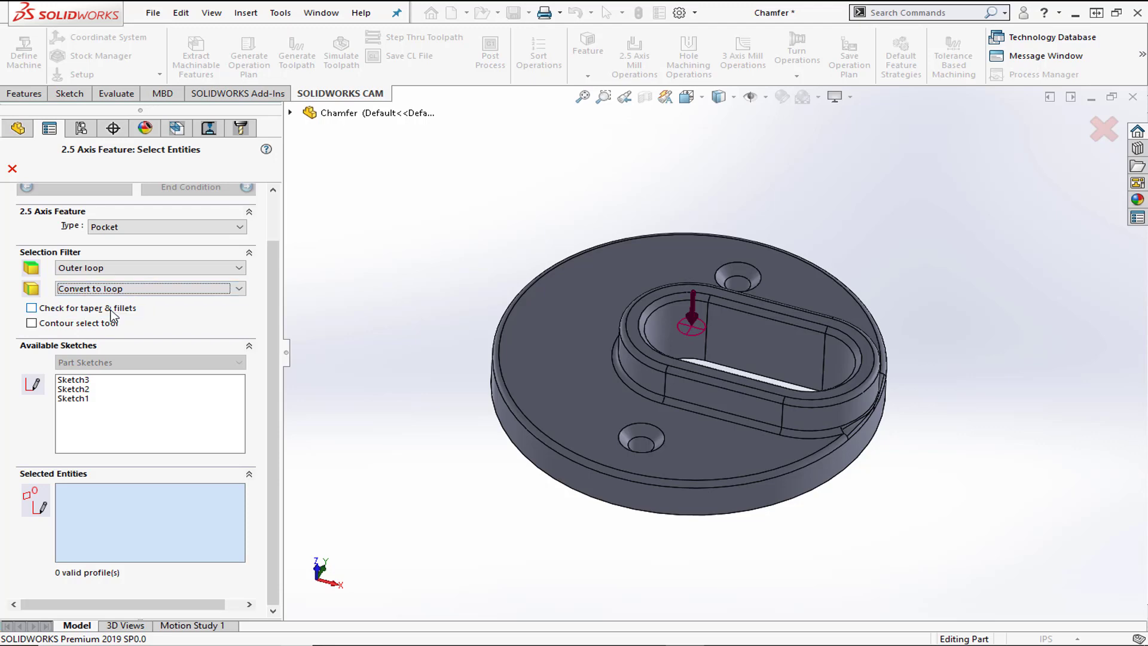
left_click(652, 304)
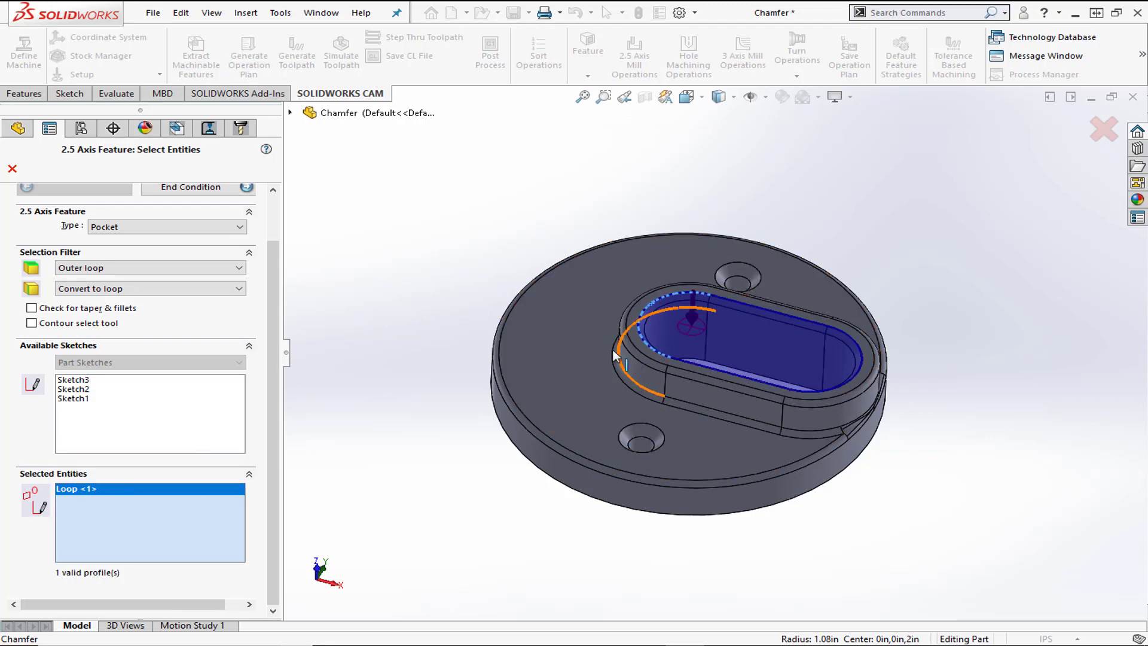
Set the pocket's end condition to Blind with a 0.25in depth
left_click(200, 190)
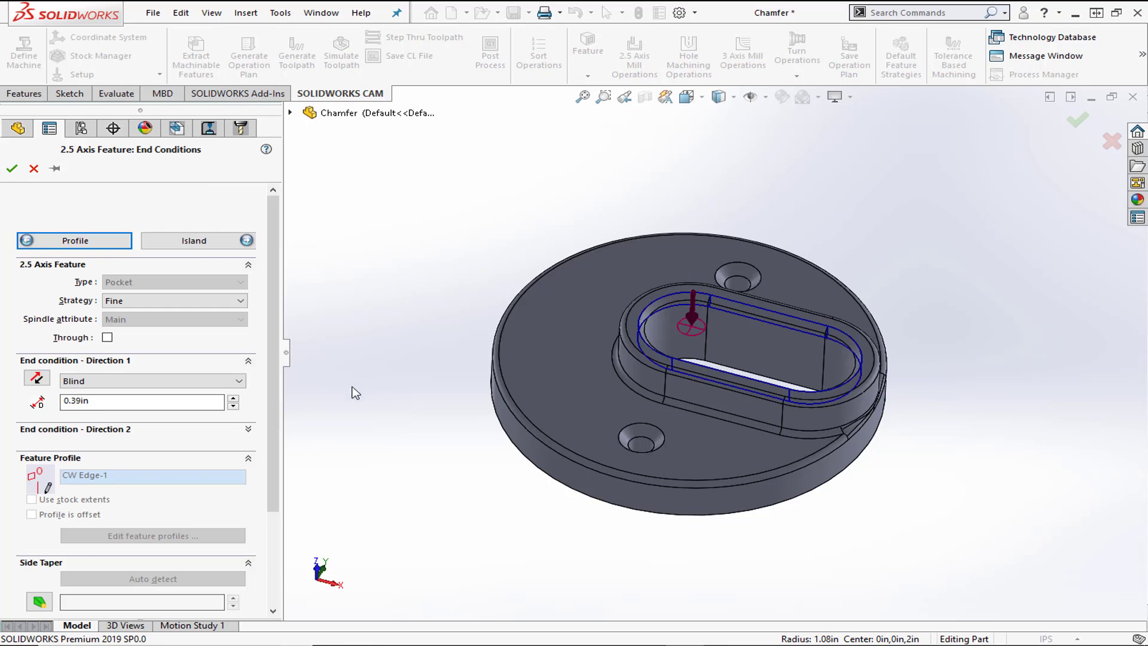
middle_click_drag(355, 393, 375, 412)
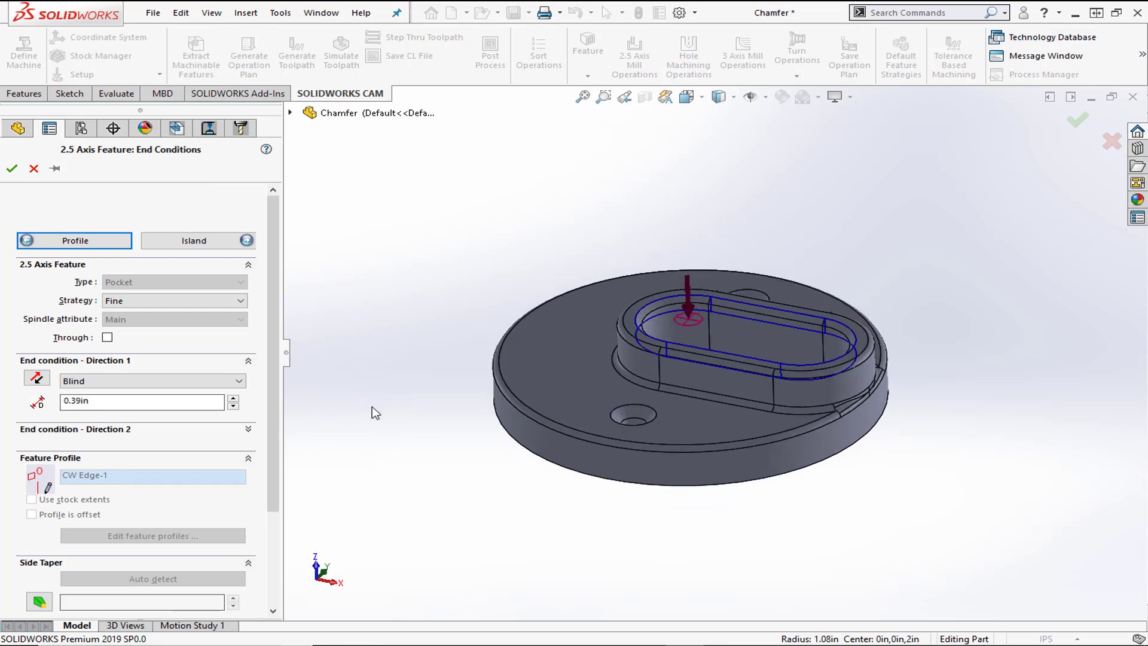
scroll(718, 308, "down", 6)
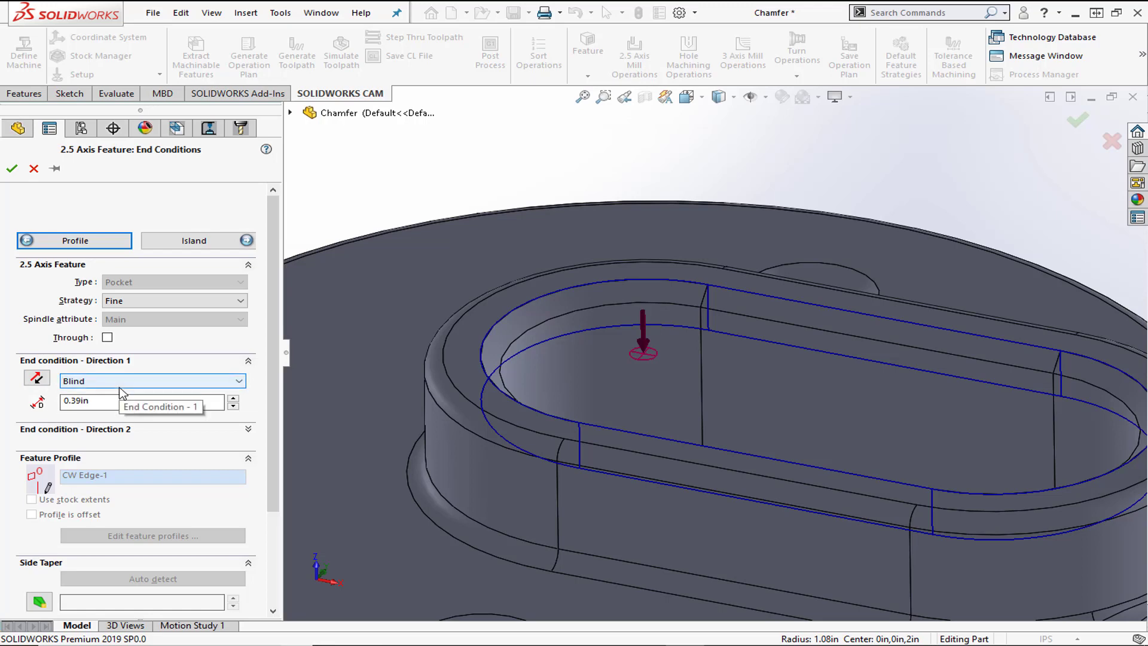
left_click(72, 407)
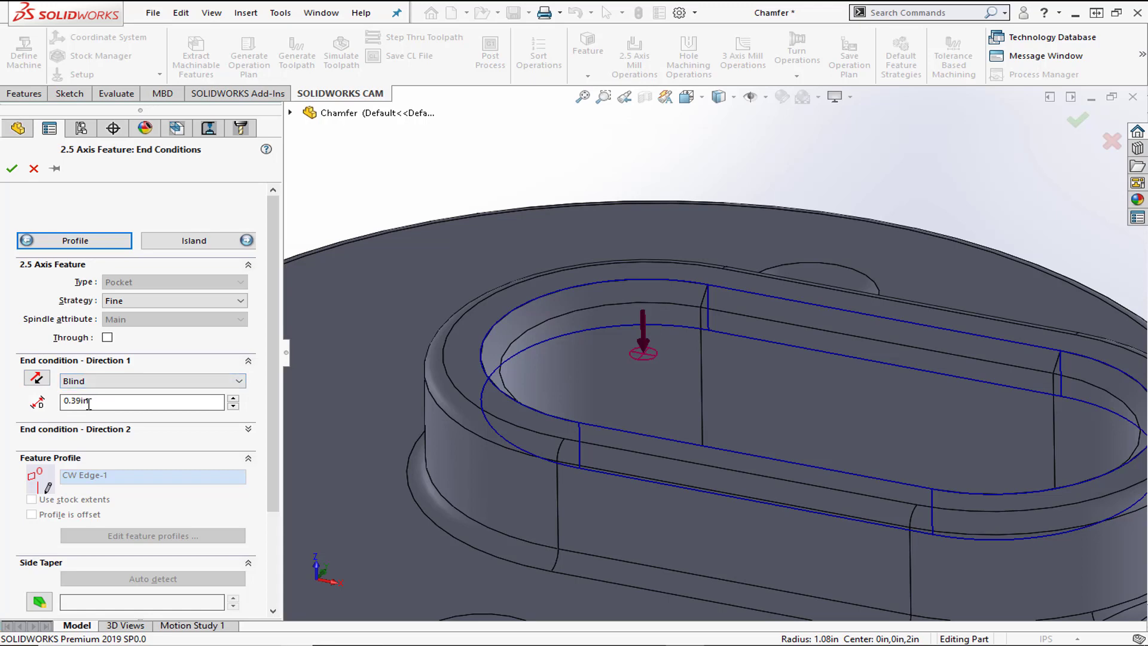
key("ctrl+a")
key("BackSpace")
mouse_move(640, 385)
middle_mouse_down()
mouse_move(662, 308)
mouse_move(641, 379)
middle_mouse_up()
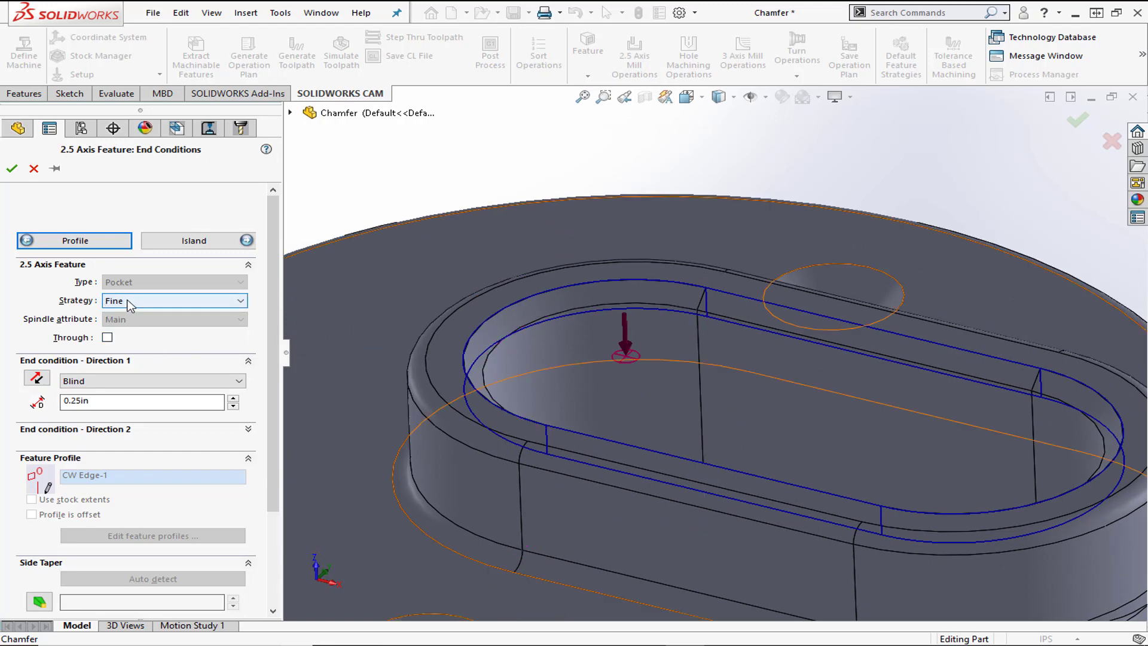
Keep the Fine strategy and finish the Obround Pocket1 feature
mouse_move(129, 305)
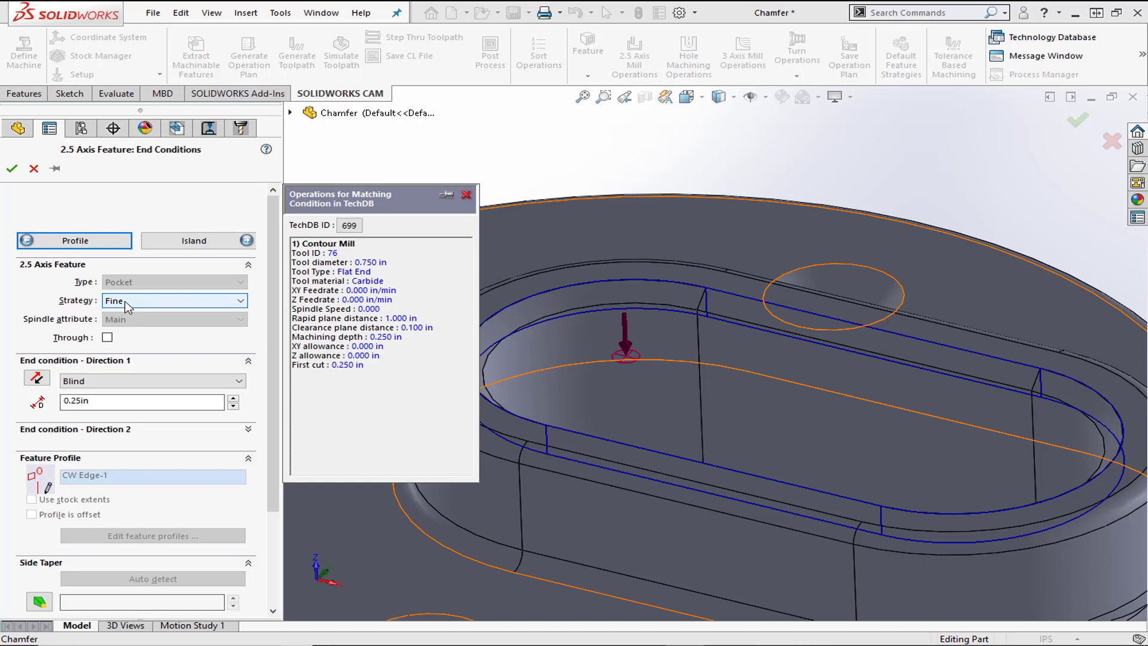
left_click(143, 303)
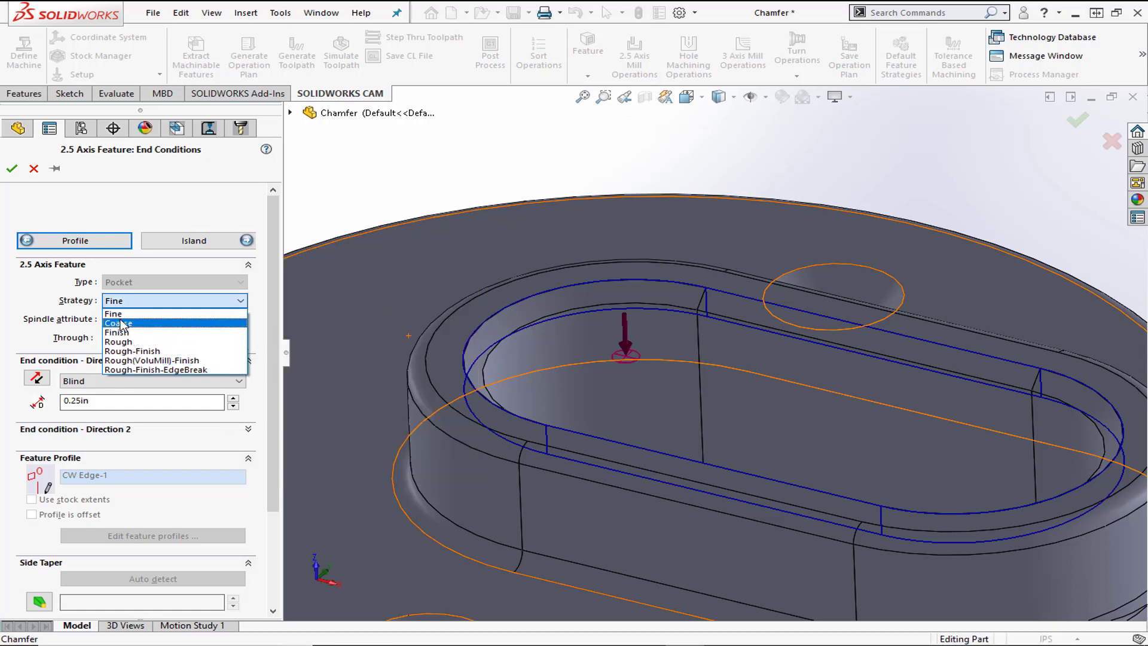
left_click(138, 313)
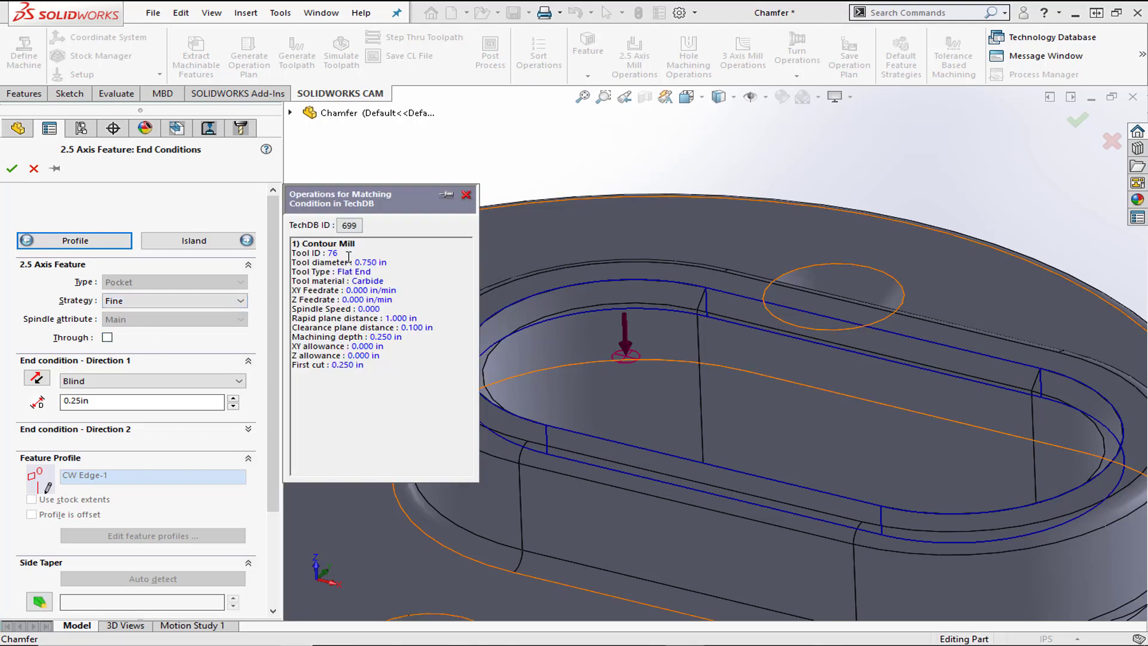
left_click(12, 170)
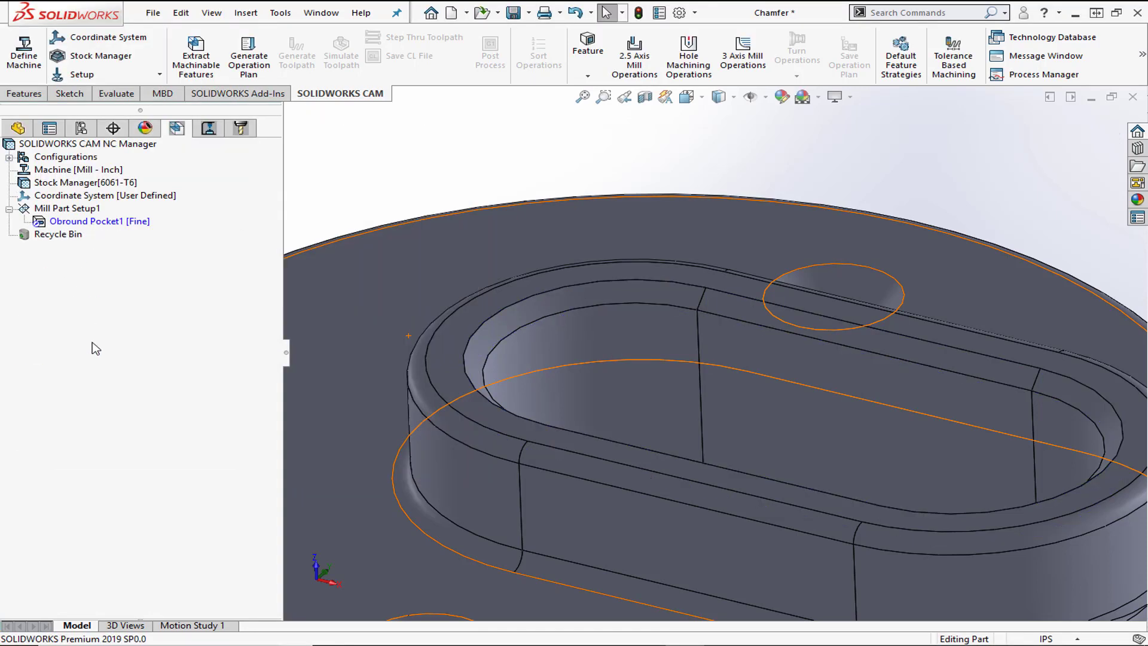
Generate the operation plan for Obround Pocket1, creating Contour Mill1 with the T04 0.75 flat end
right_click(84, 226)
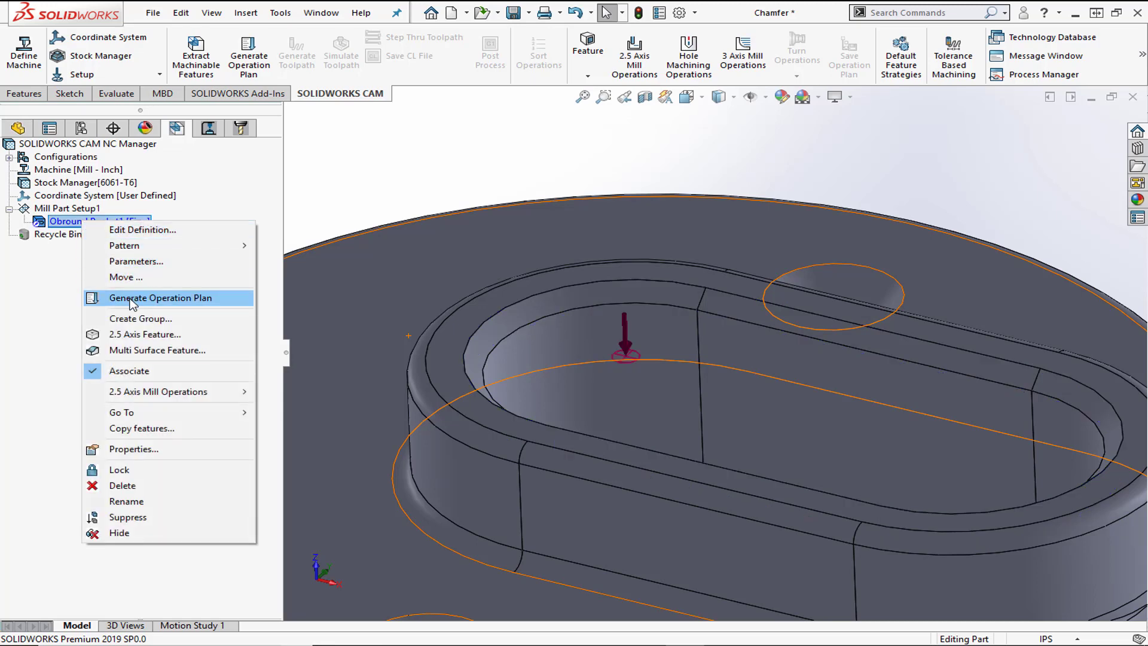
left_click(151, 297)
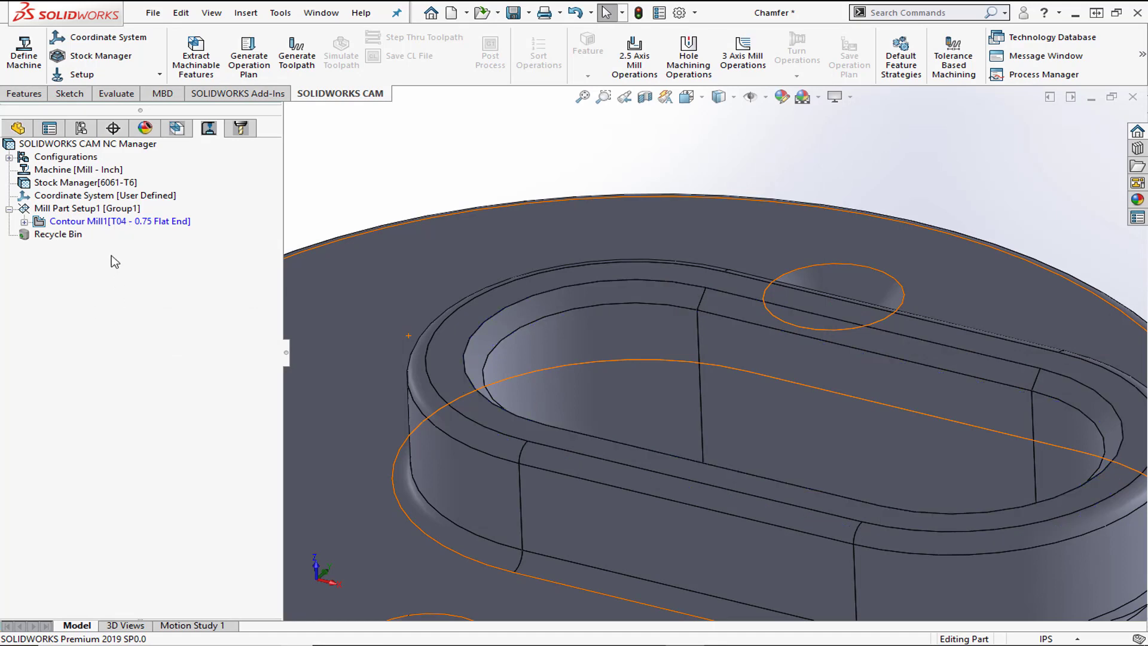
right_click(97, 224)
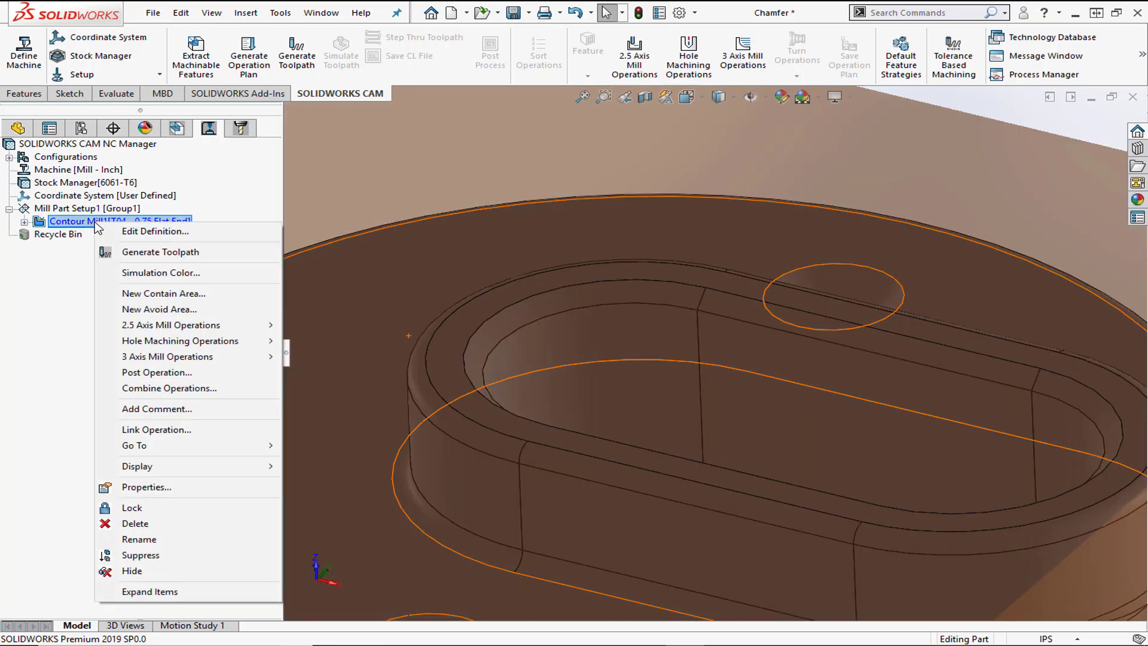
Replace Contour Mill1's tool with the 3/4 x 90° countersink, also replacing its holder
left_click(142, 234)
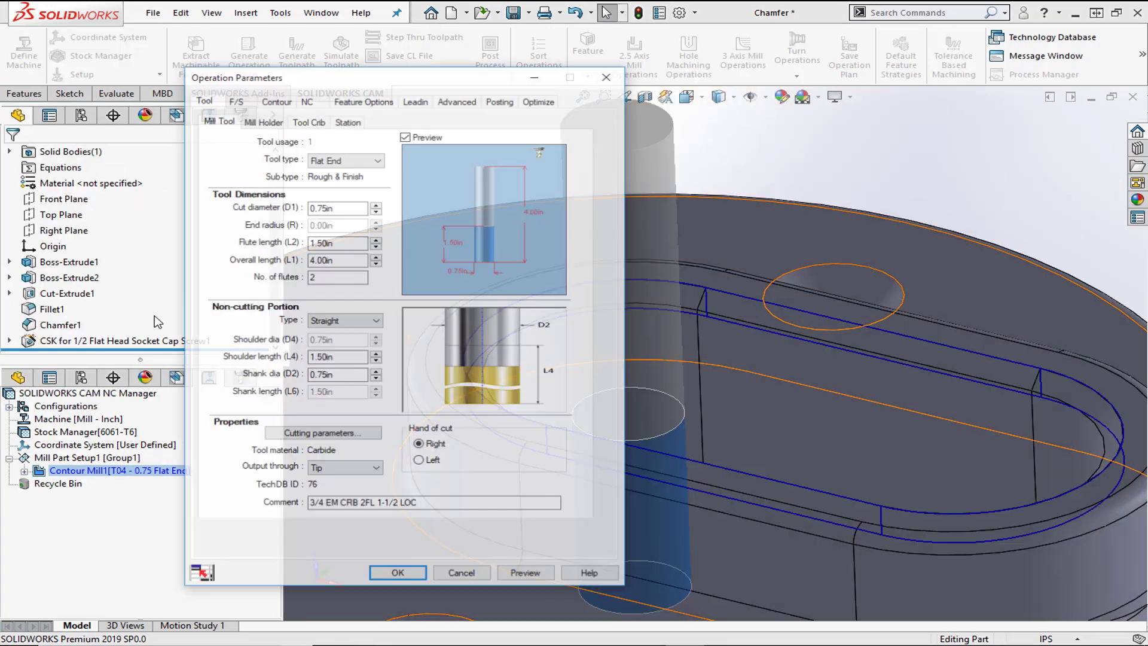
left_click_drag(335, 84, 199, 61)
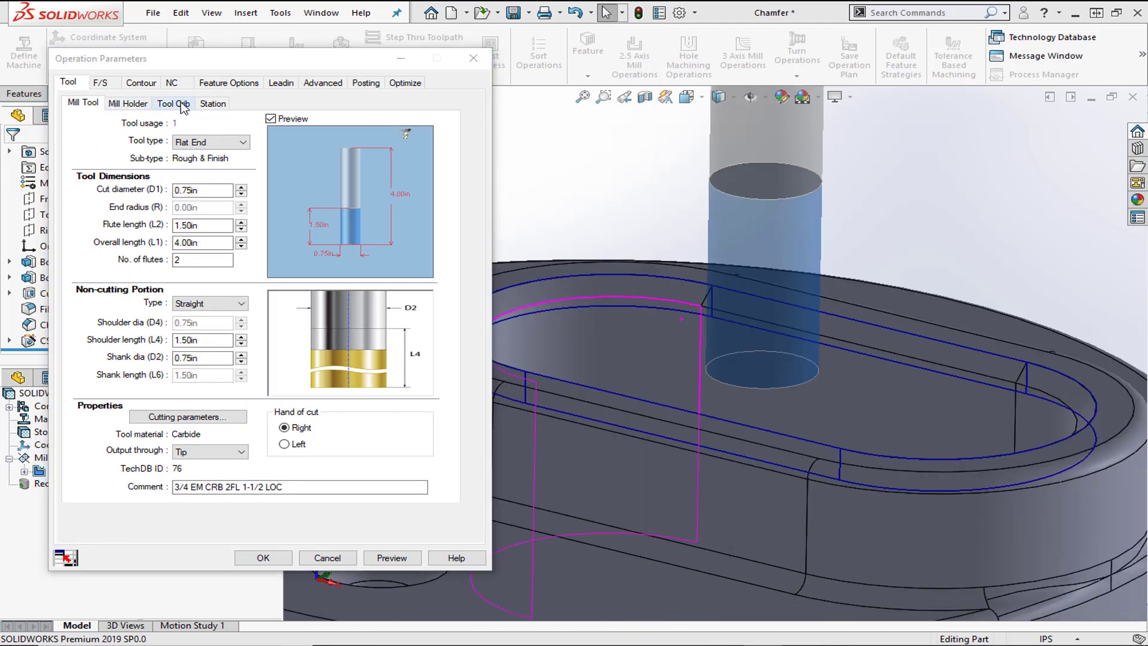
left_click(174, 104)
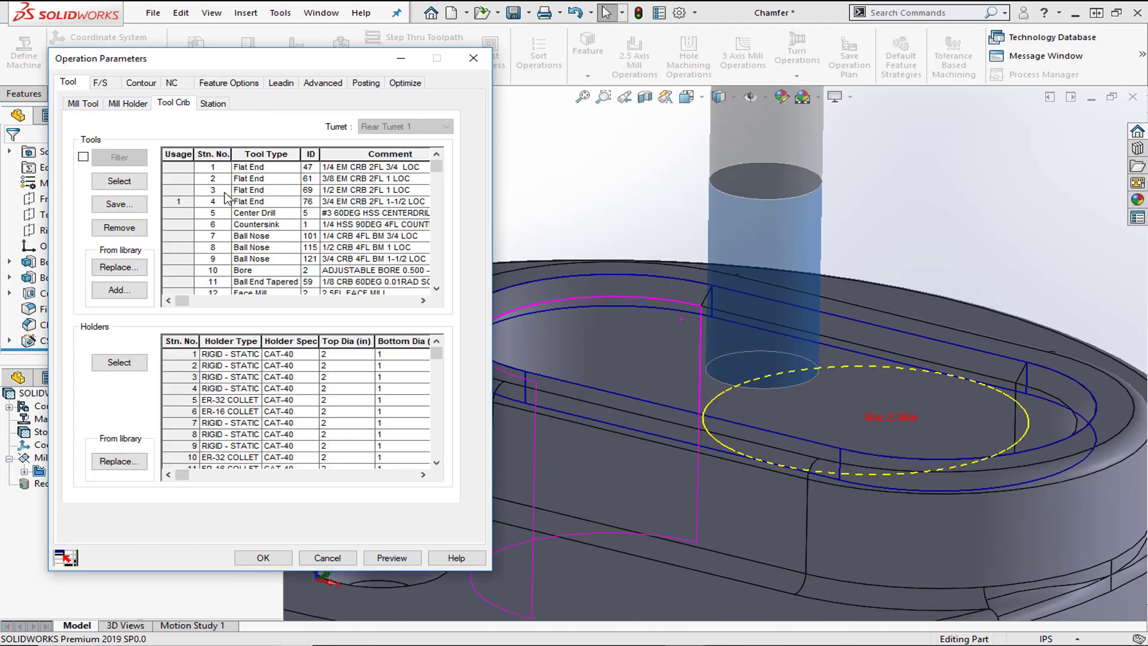
left_click_drag(436, 171, 431, 275)
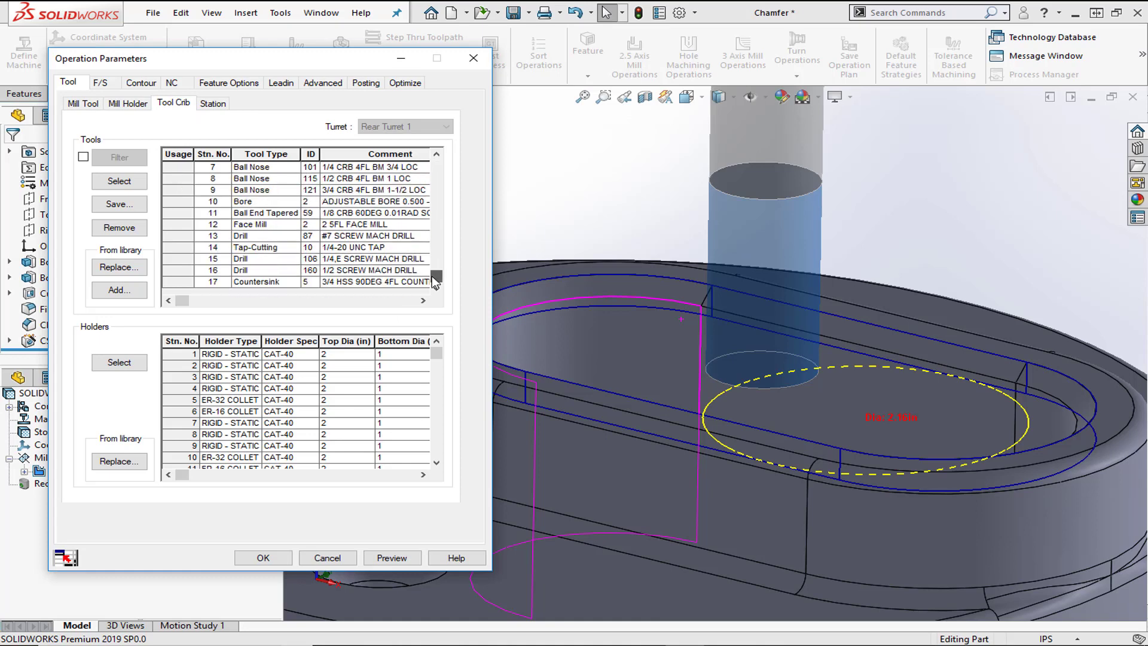
left_click(179, 281)
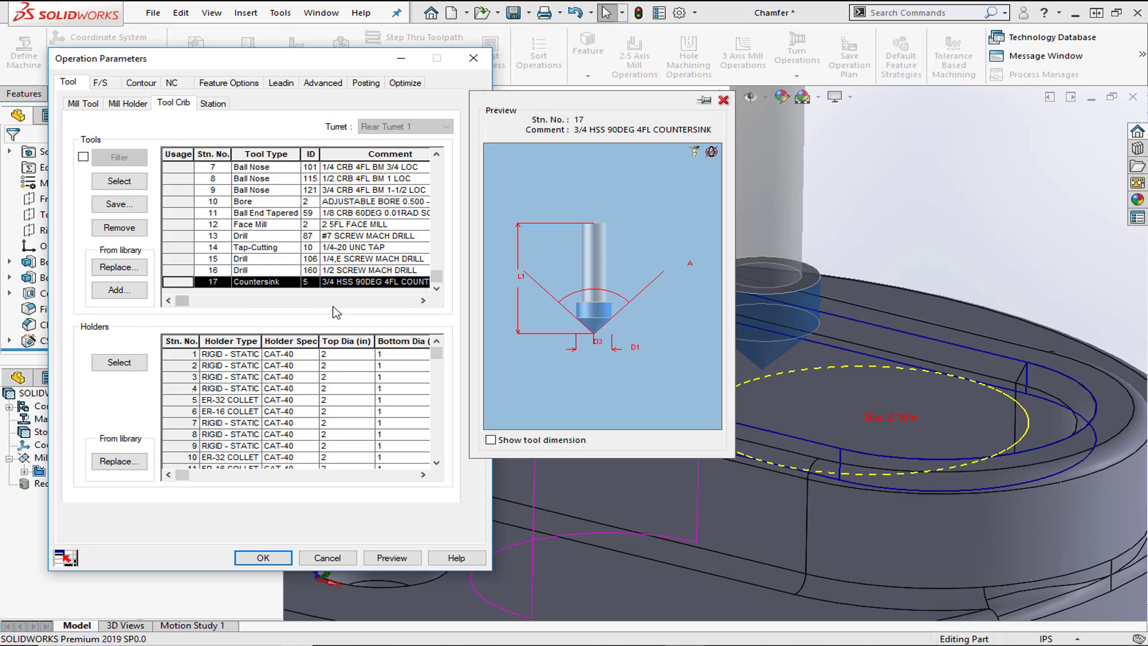
left_click(132, 184)
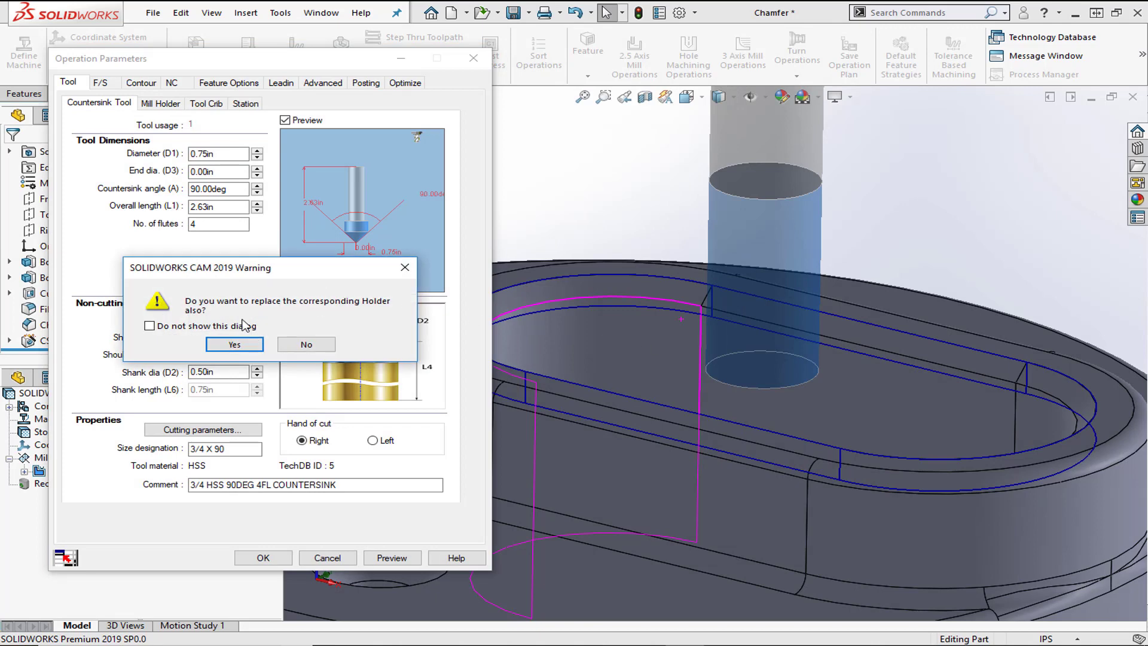
left_click(237, 345)
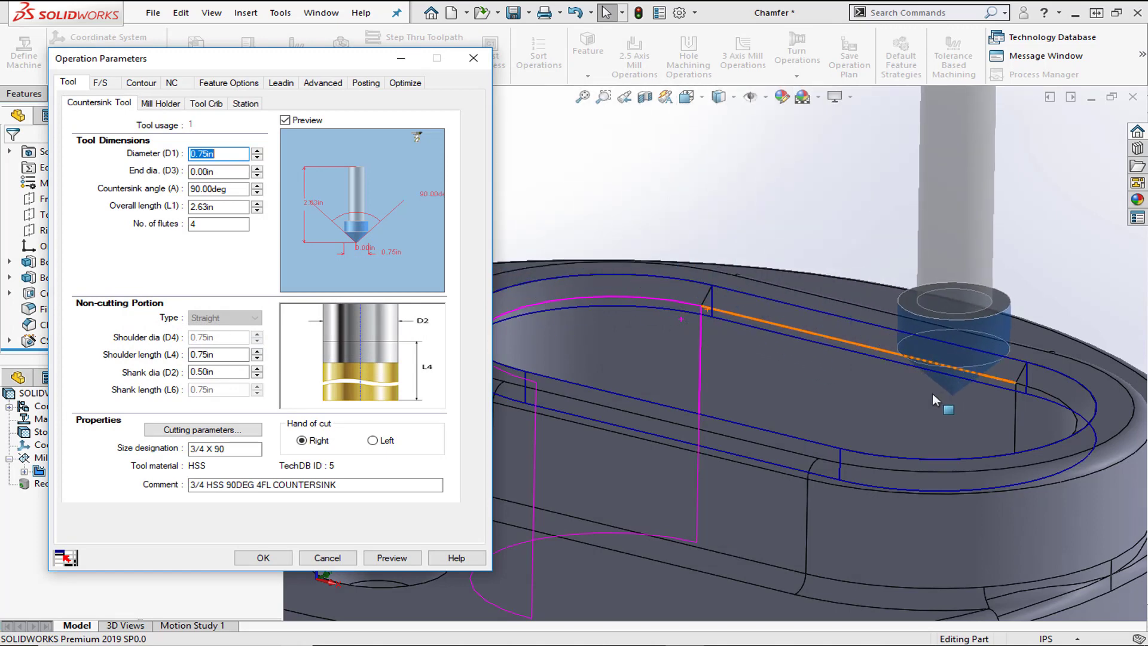
left_click(142, 83)
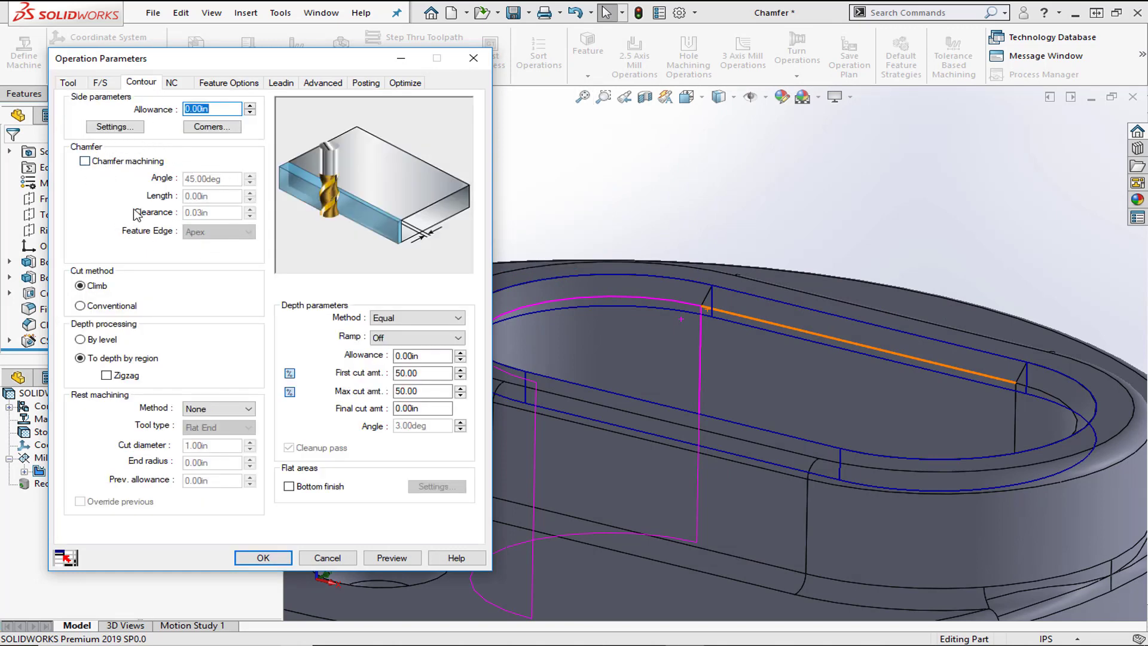
Enable chamfer machining with a 0.125in chamfer length
left_click(84, 162)
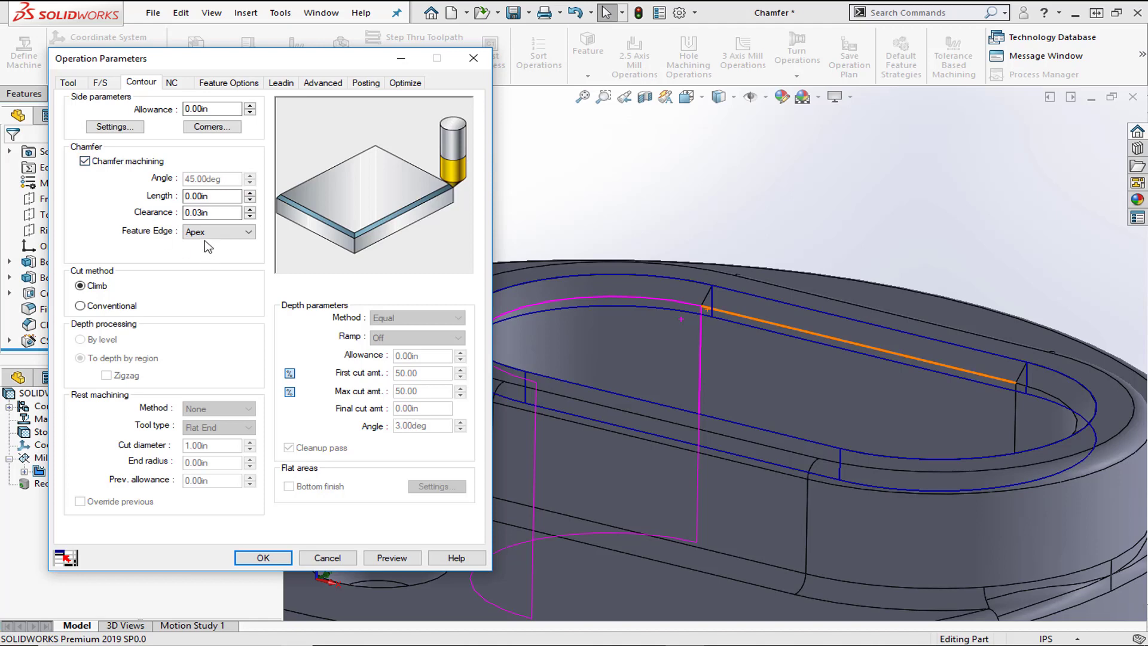
left_click(201, 197)
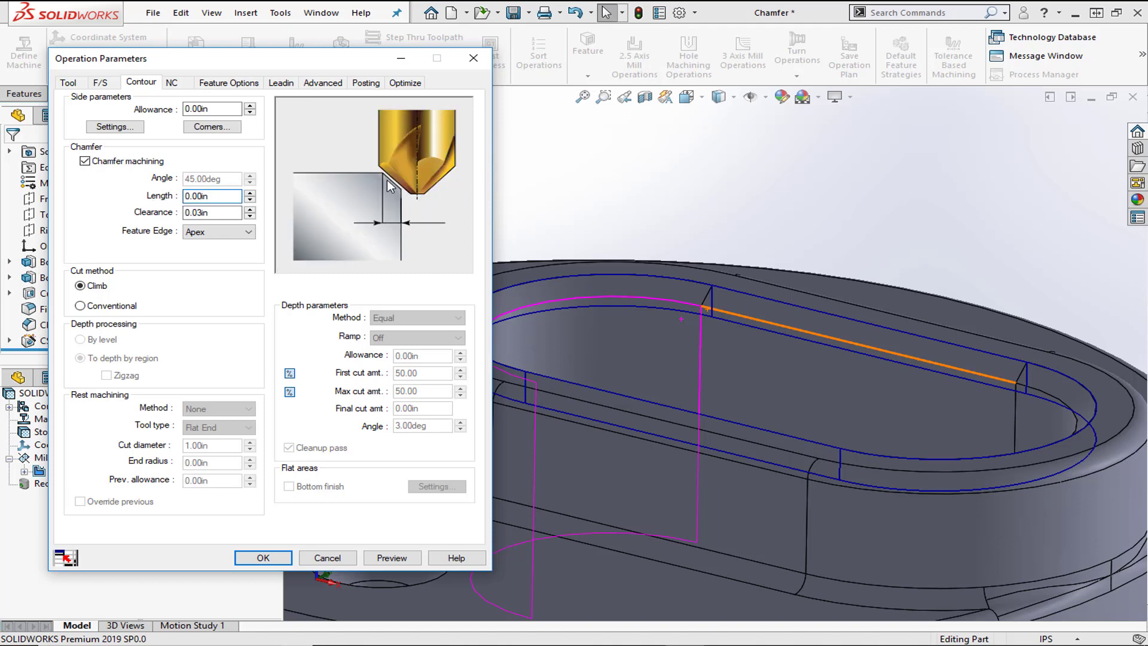
left_click_drag(226, 197, 149, 196)
type(".125")
key("Tab")
Set the chamfer clearance to 0.1in and choose Apex as the feature edge
left_click(221, 212)
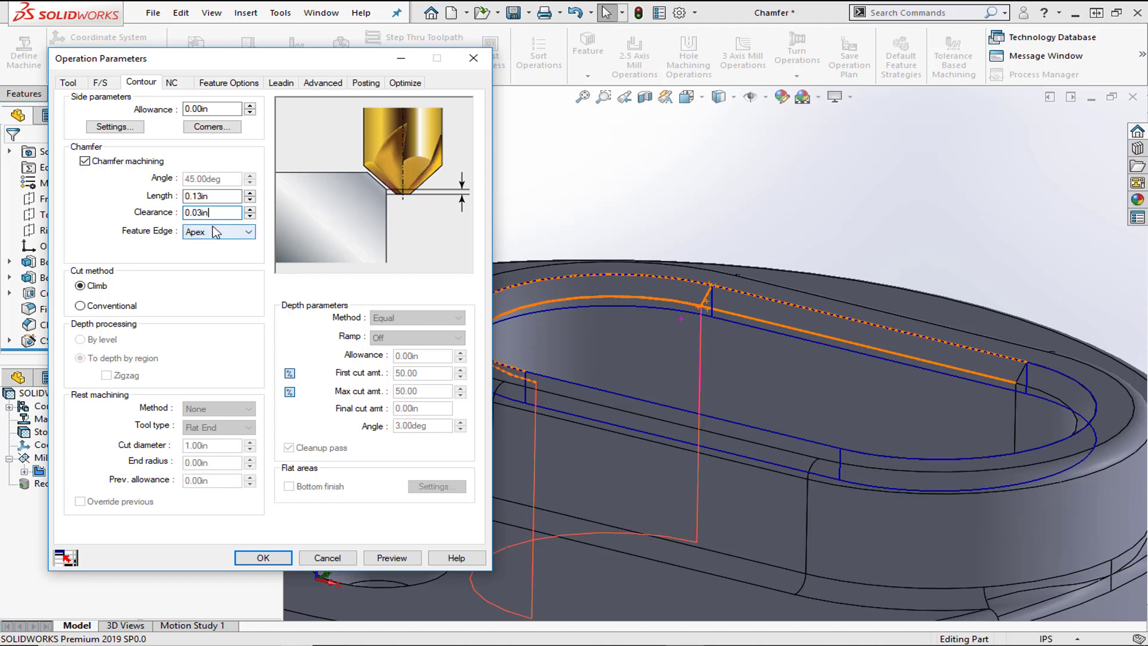
left_click_drag(217, 213, 124, 212)
type(".")
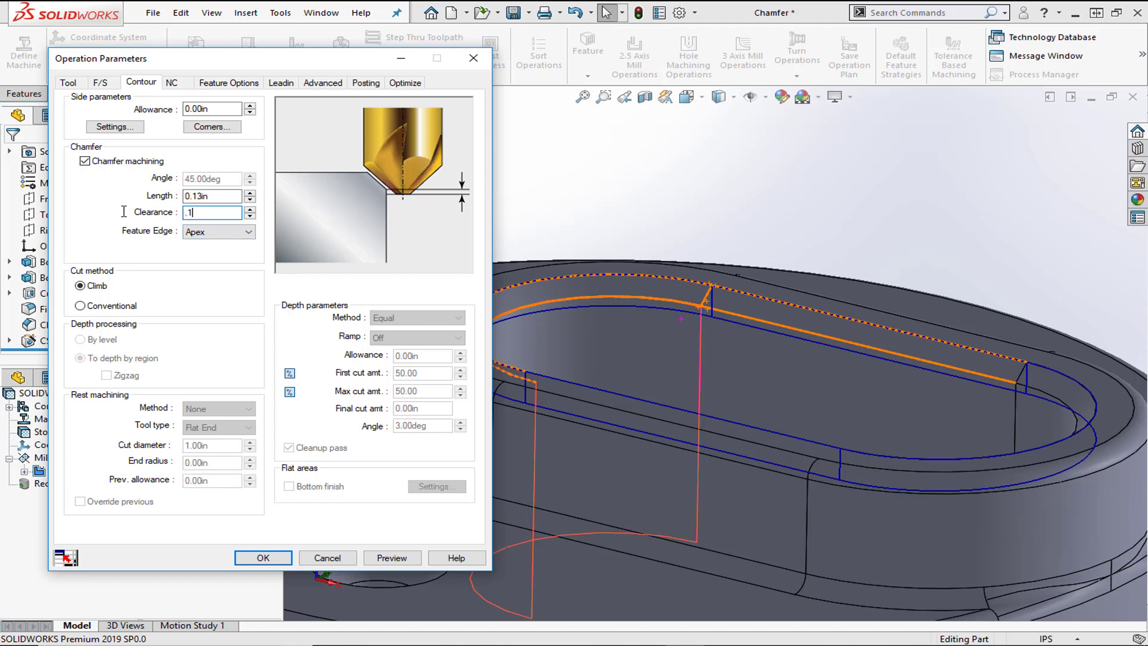
type("1")
left_click(217, 196)
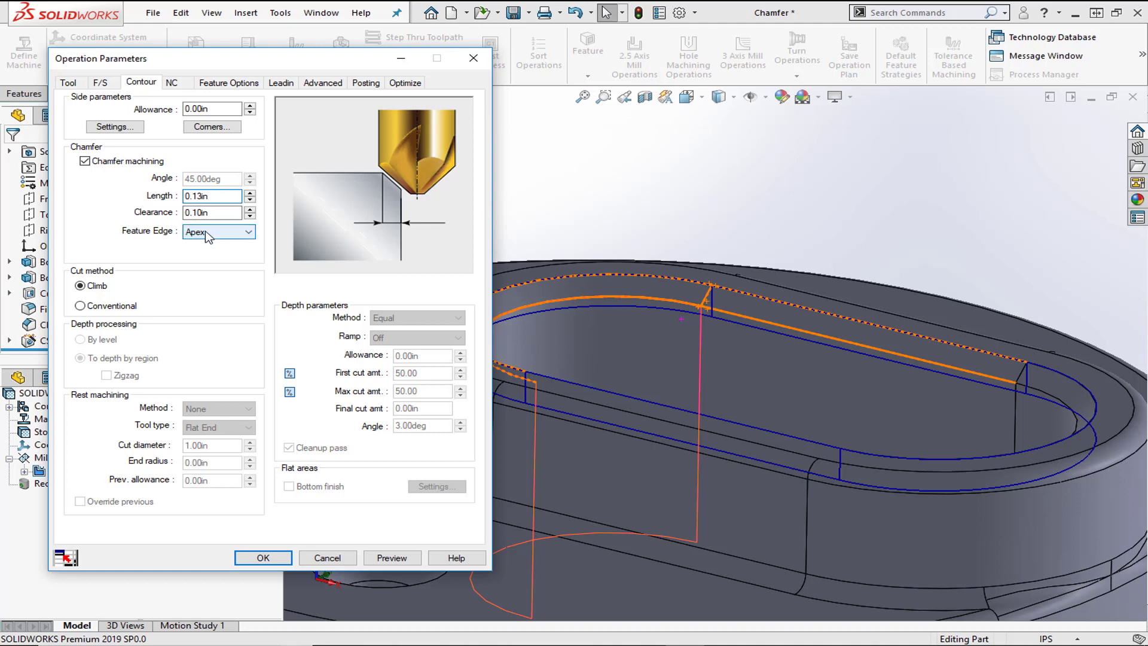
left_click(207, 235)
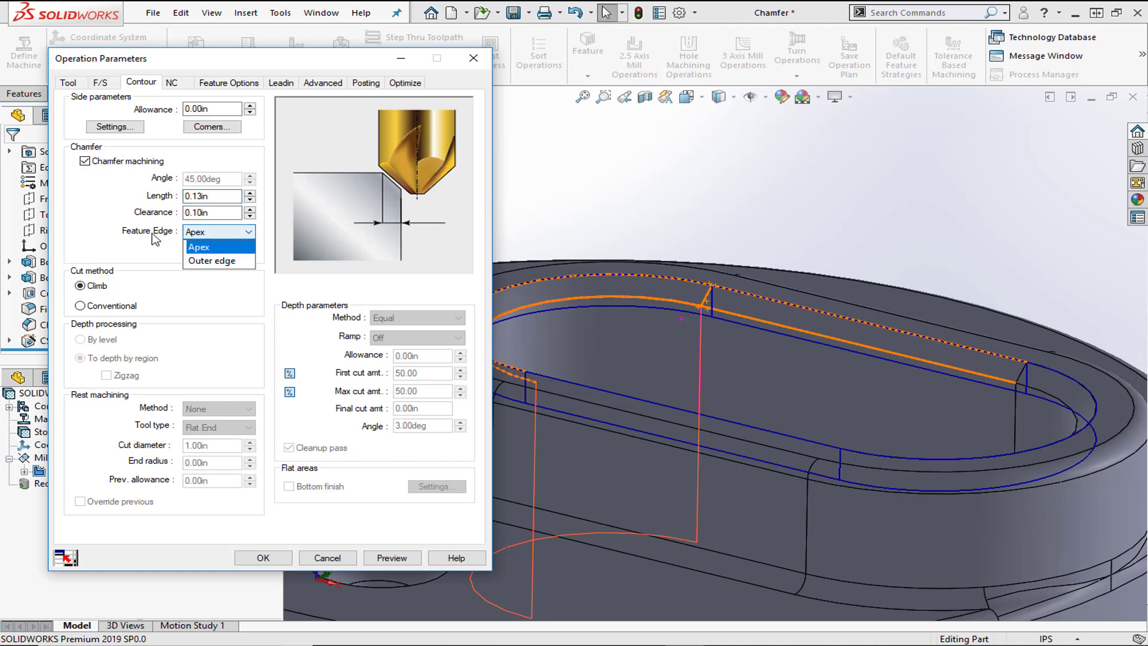
left_click(210, 250)
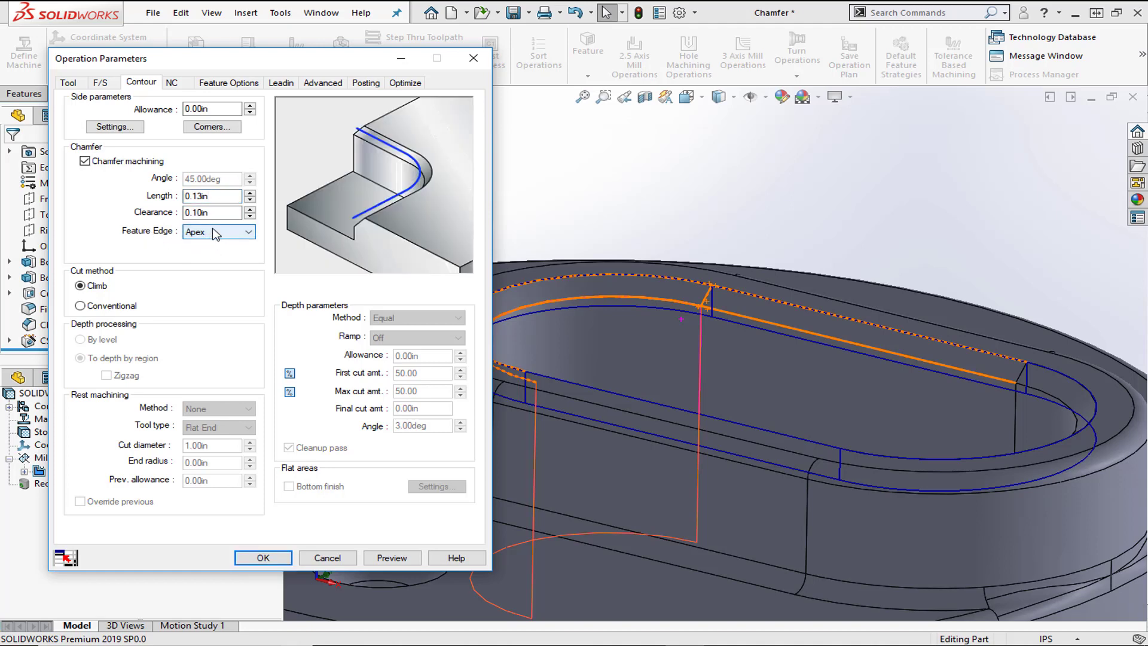
left_click(210, 233)
left_click(211, 261)
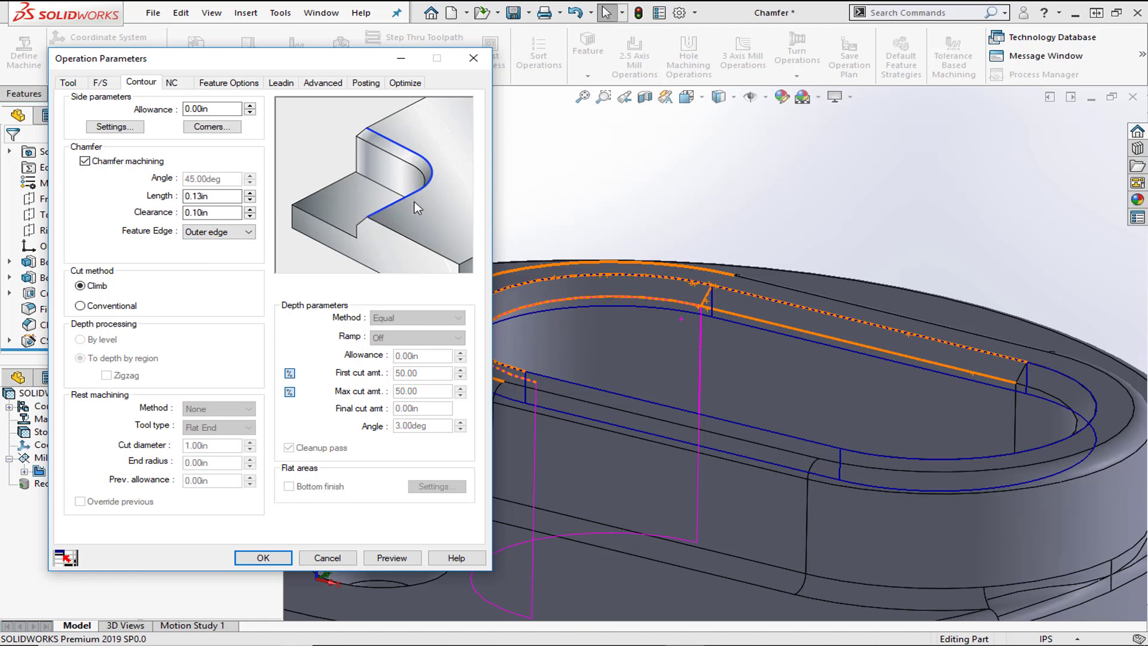
left_click(204, 233)
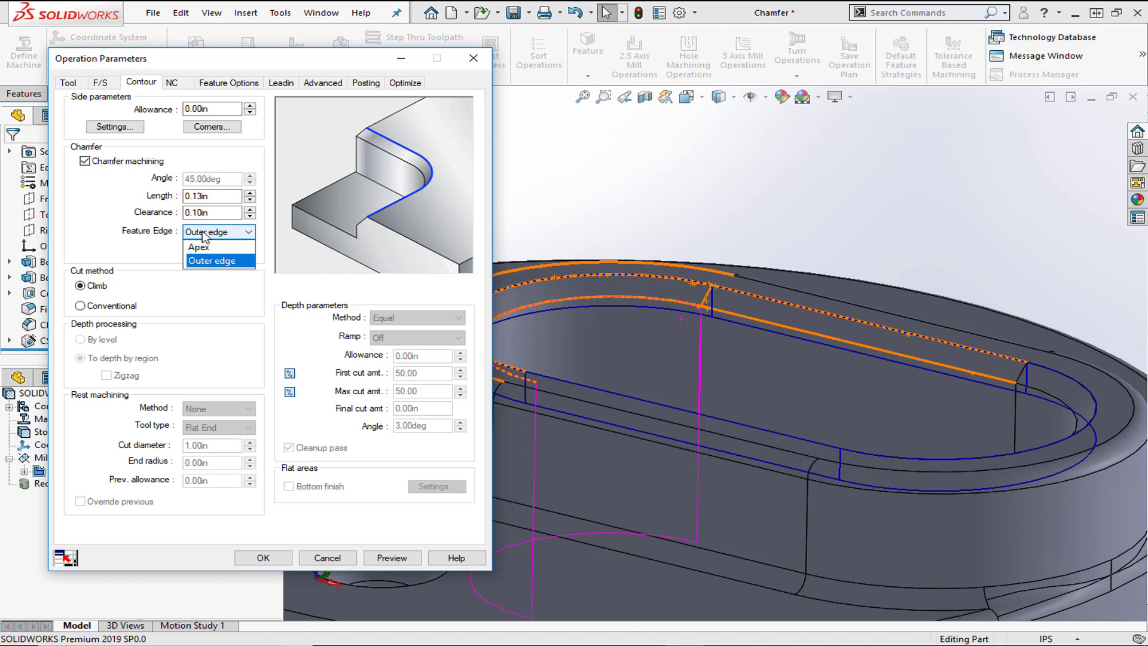
left_click(201, 247)
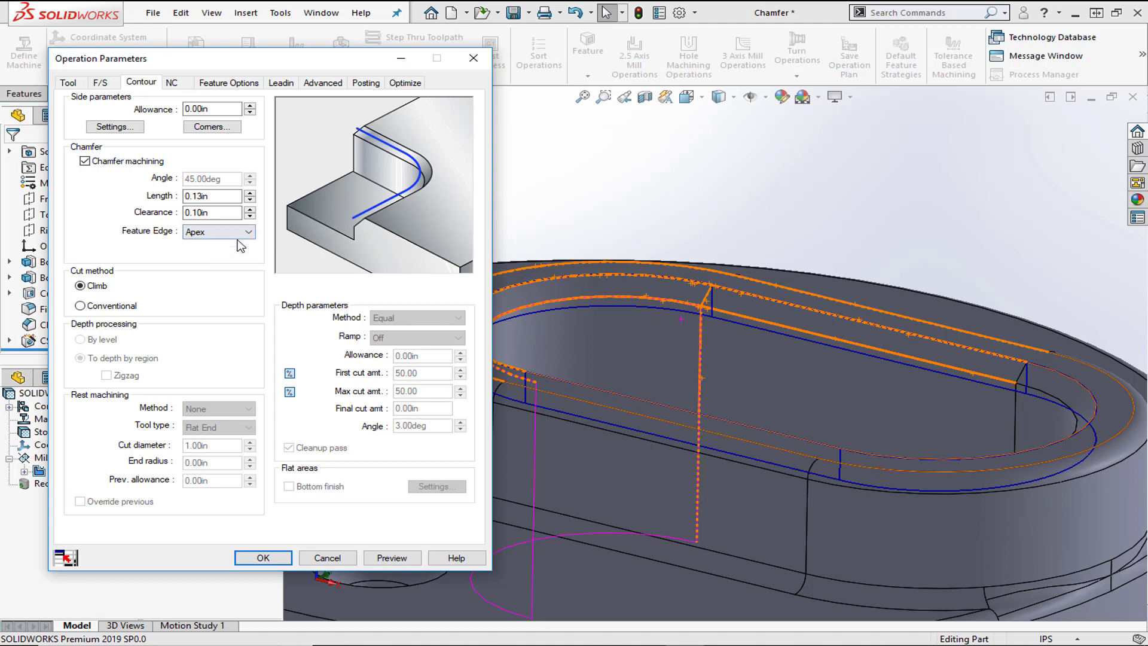
left_click(393, 557)
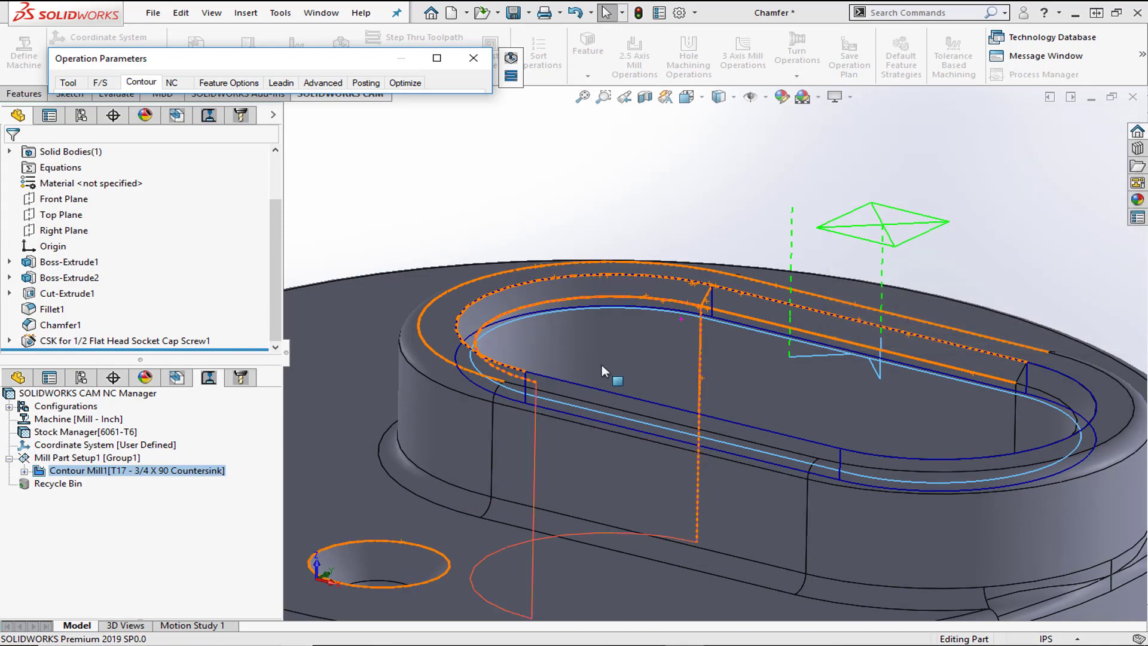
scroll(598, 418, "down", 4)
middle_click_drag(593, 455, 633, 227)
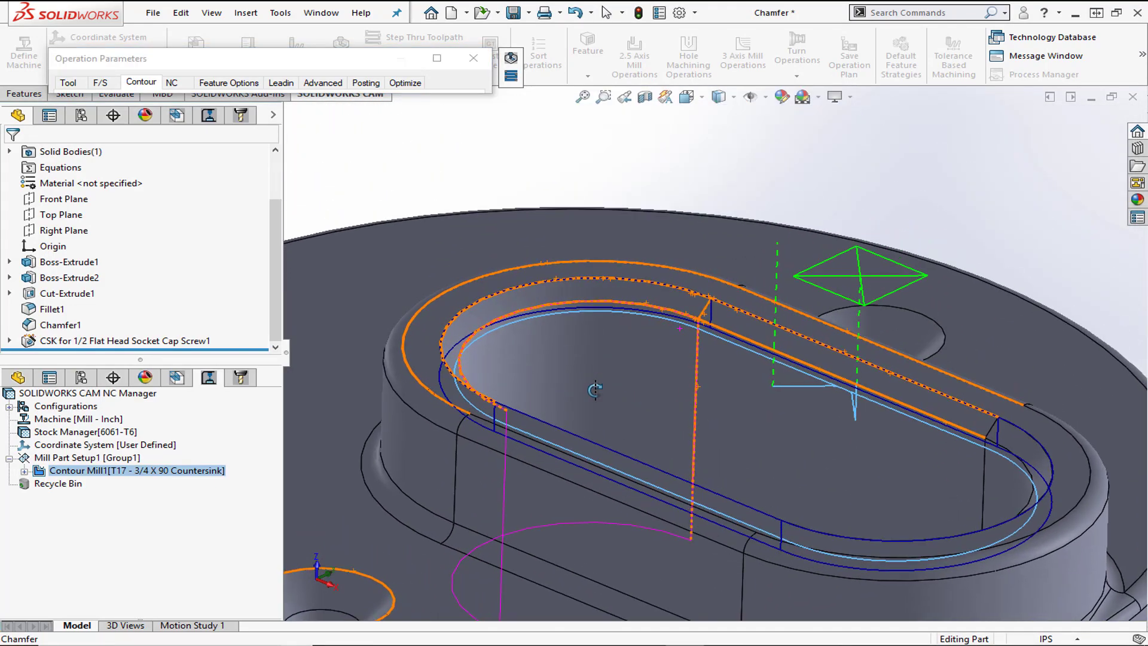
left_click(512, 79)
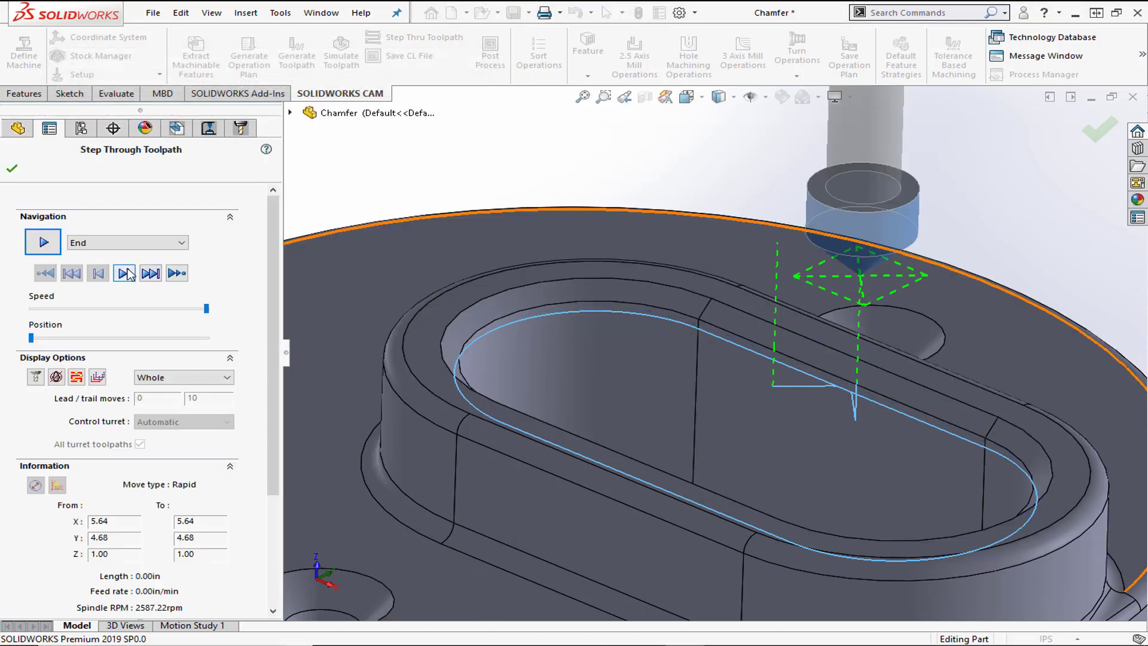
left_click(126, 274)
left_click(126, 274)
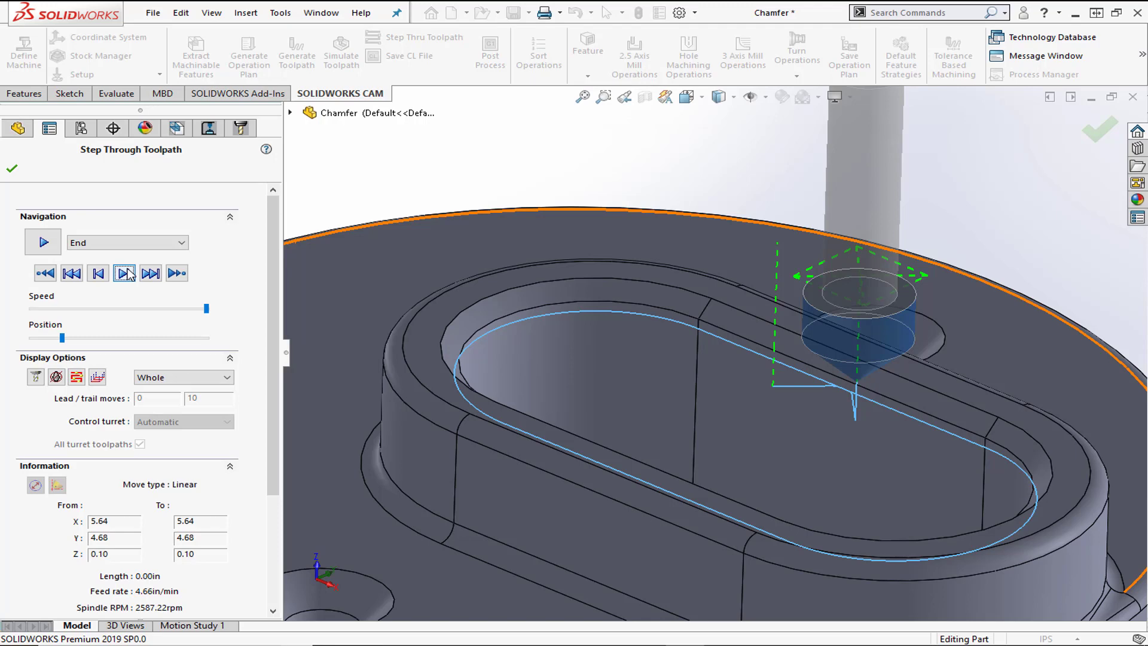
left_click(126, 273)
left_click(125, 273)
left_click(125, 273)
left_click(125, 273)
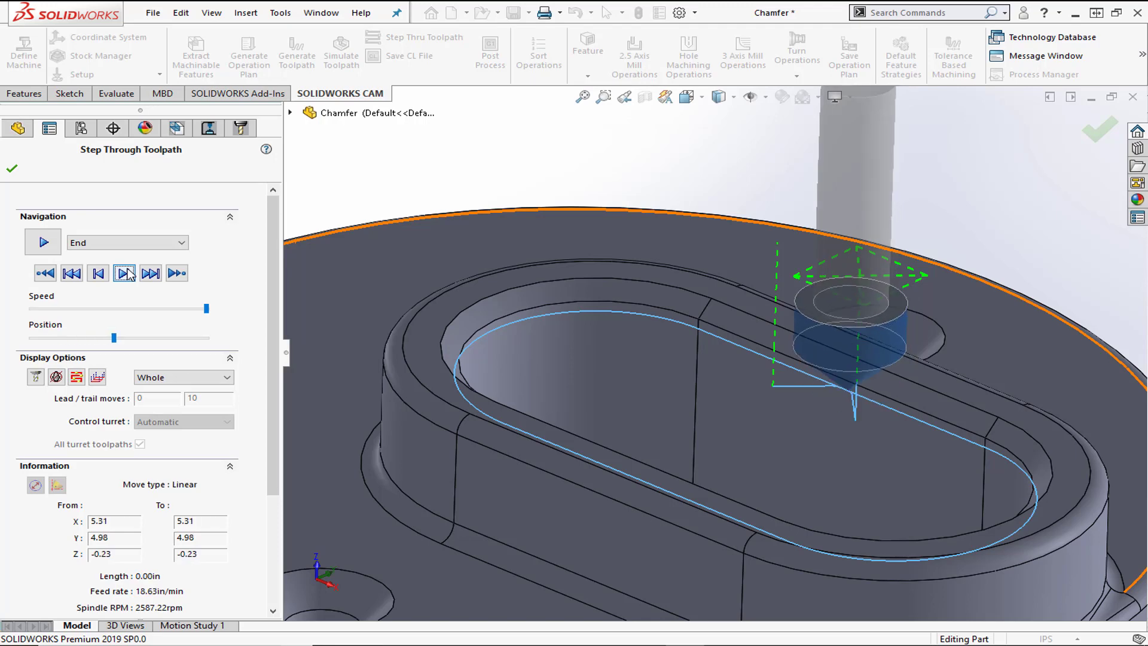
left_click(126, 274)
left_click(125, 273)
left_click(125, 273)
left_click(126, 273)
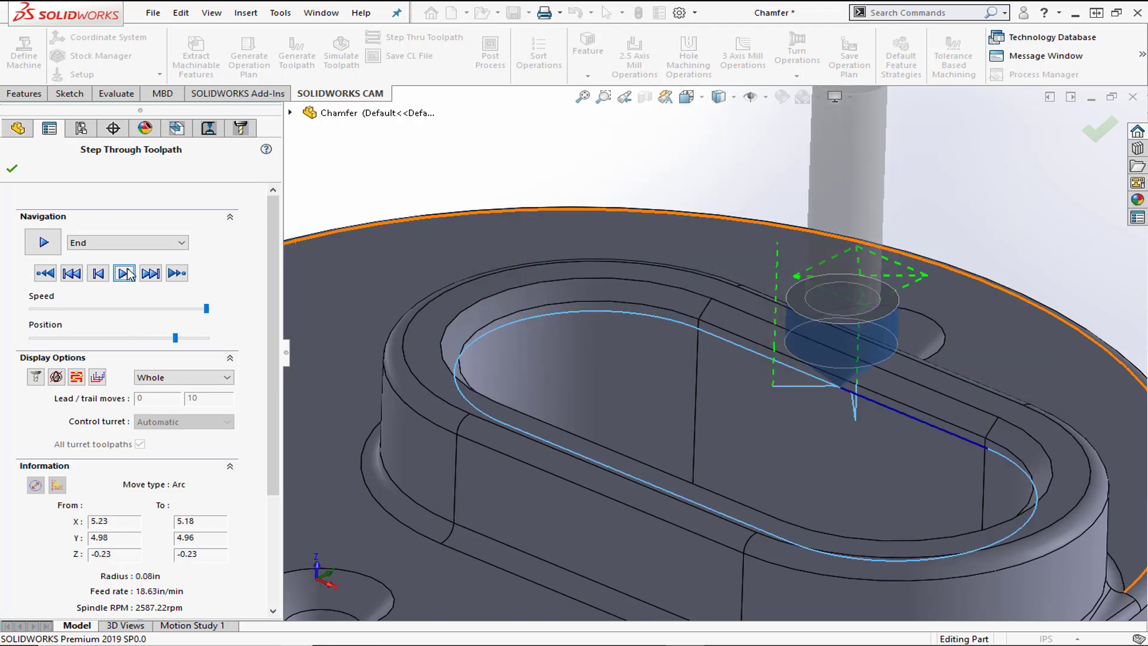
left_click(126, 273)
left_click(125, 274)
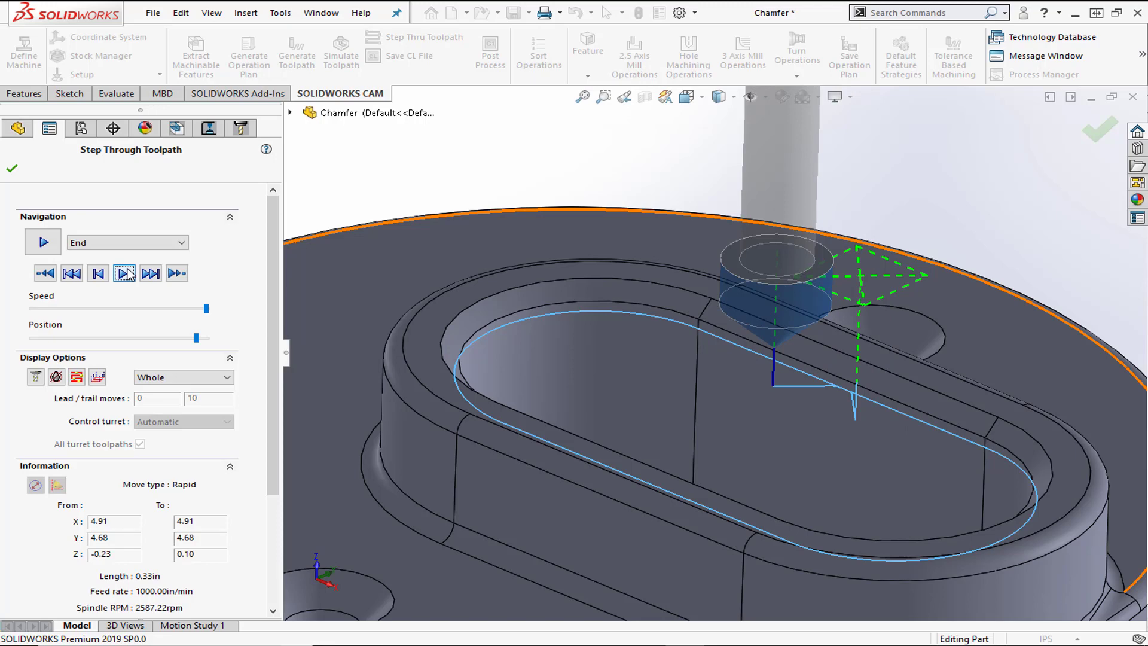
left_click(11, 172)
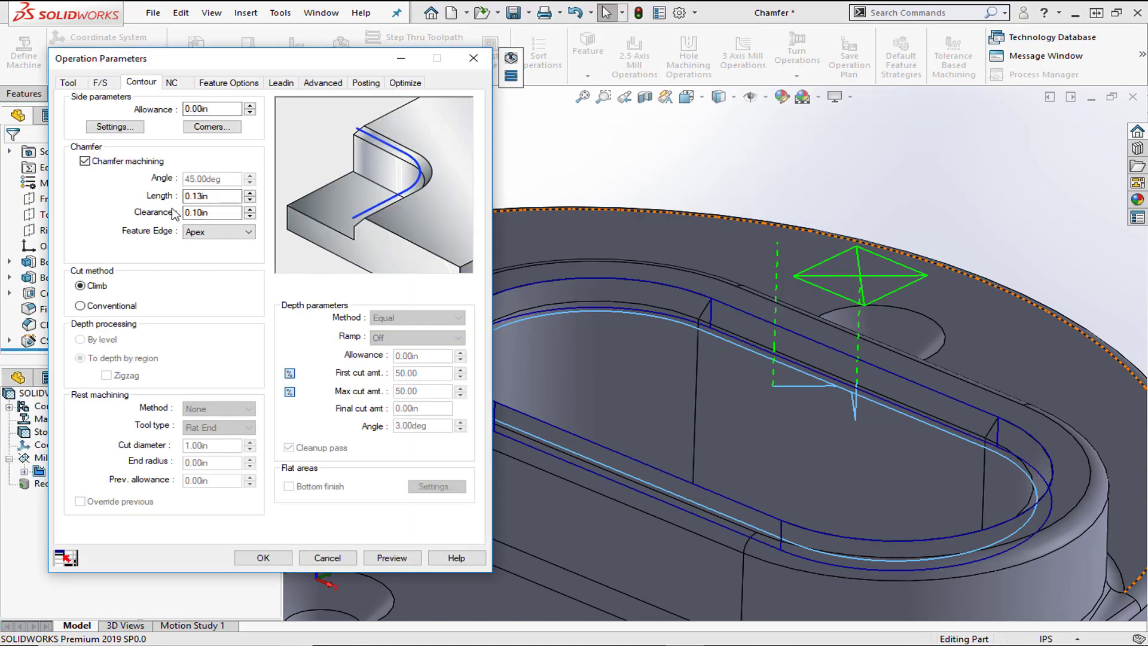
Try a chamfer clearance of 2, preview, and dismiss the zero-chamfer-length warning
left_click(223, 212)
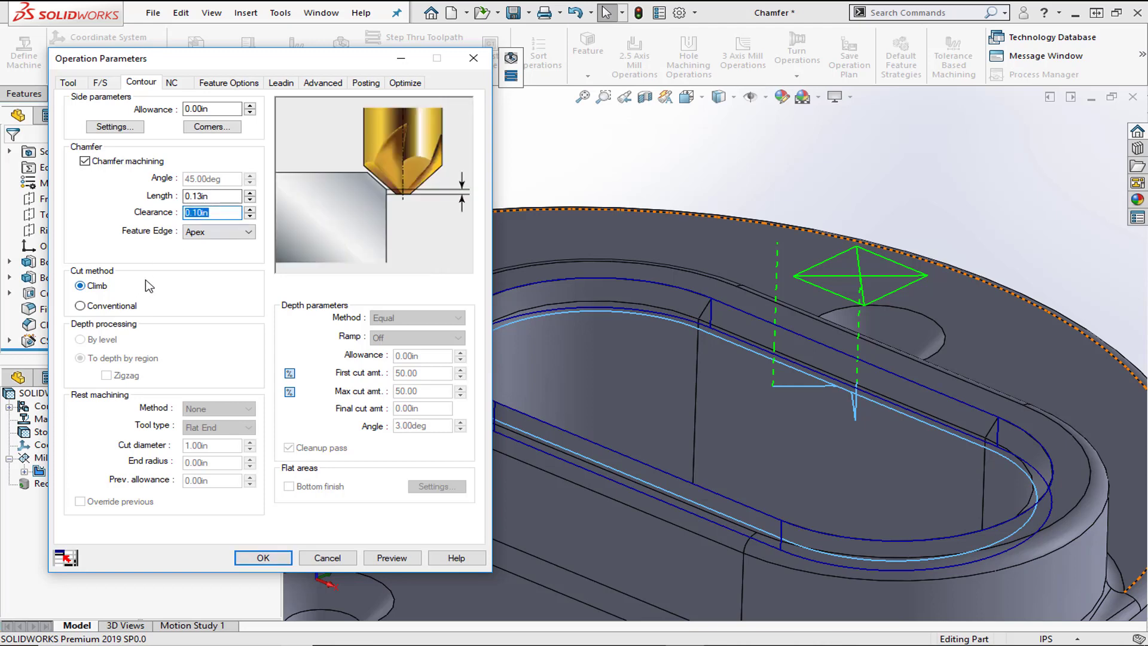
type("2")
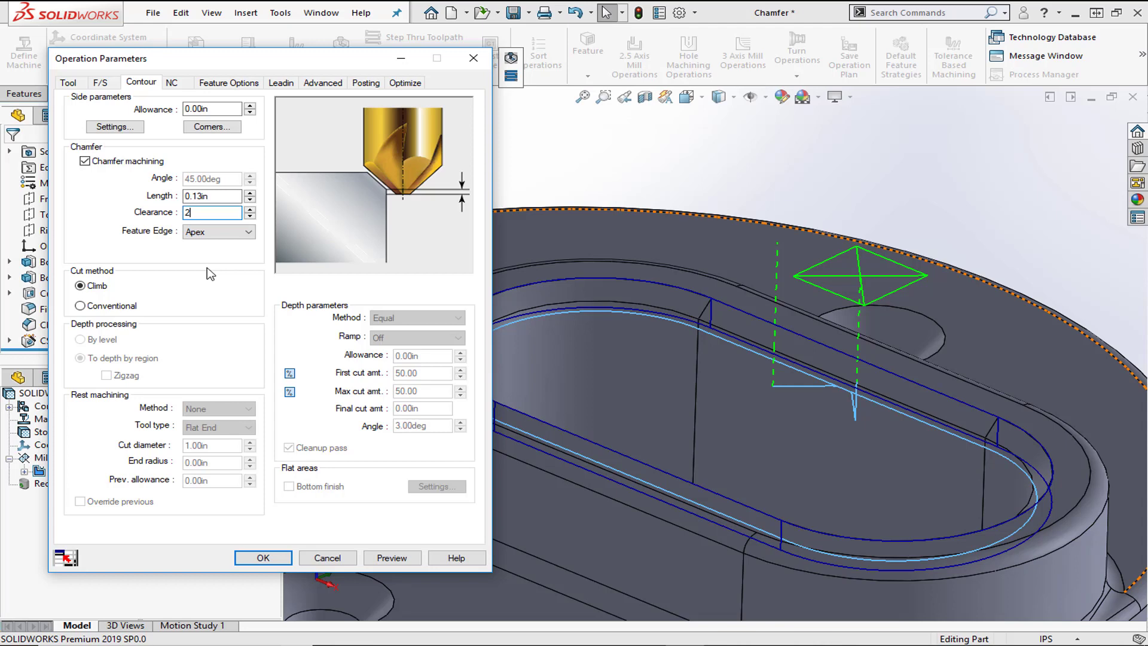
left_click(399, 560)
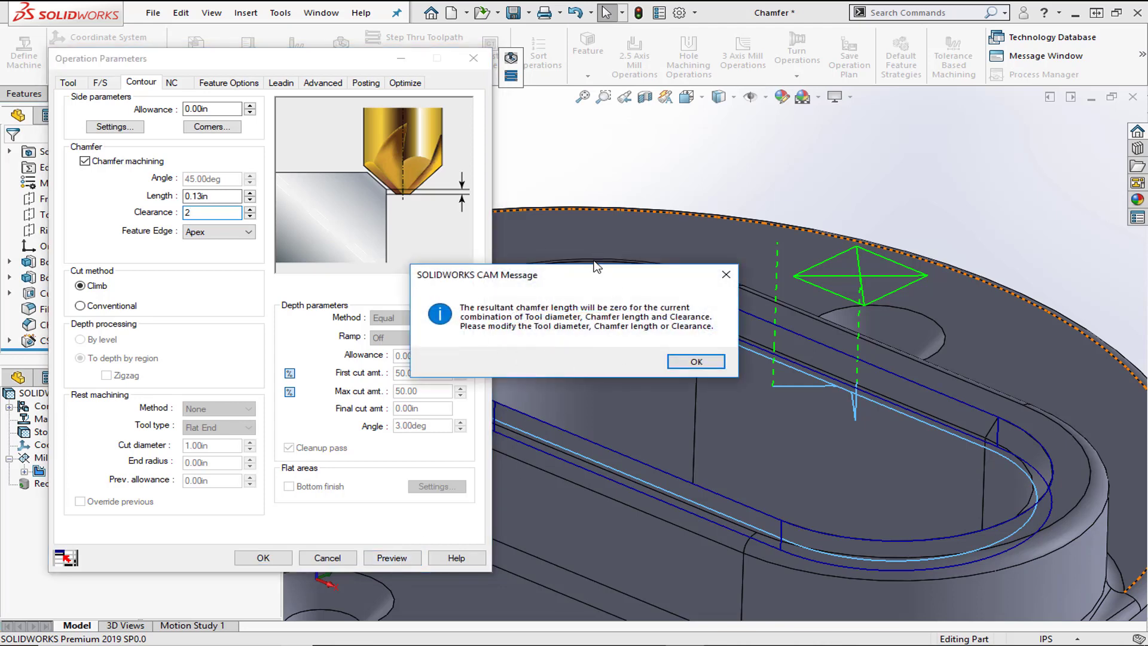
left_click_drag(595, 270, 492, 173)
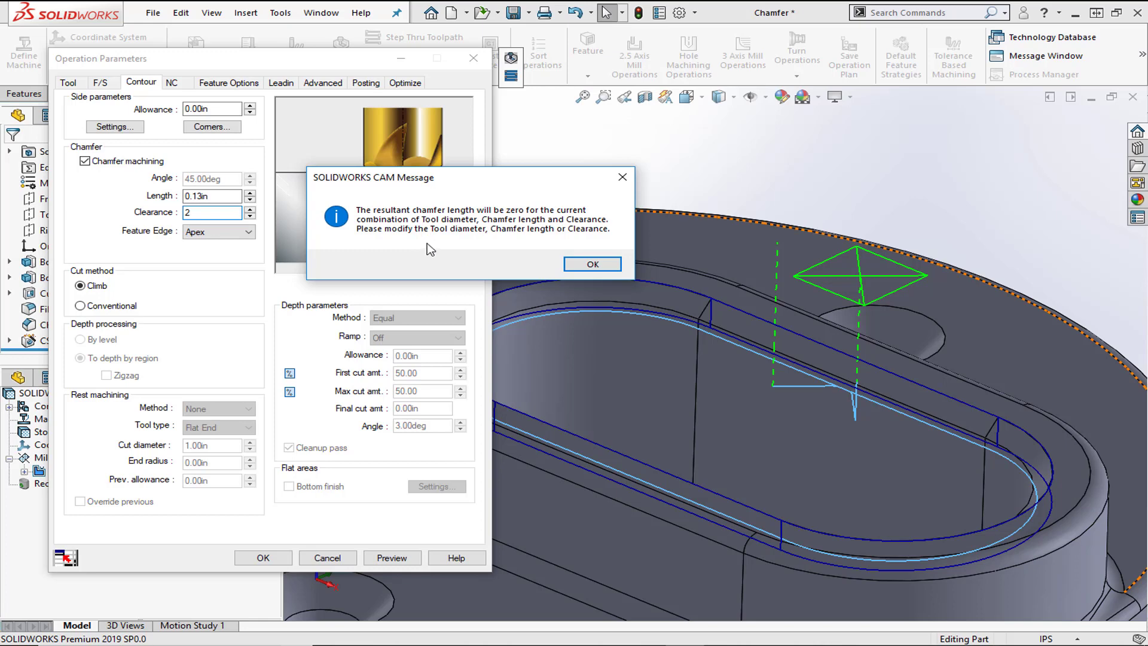
left_click(593, 264)
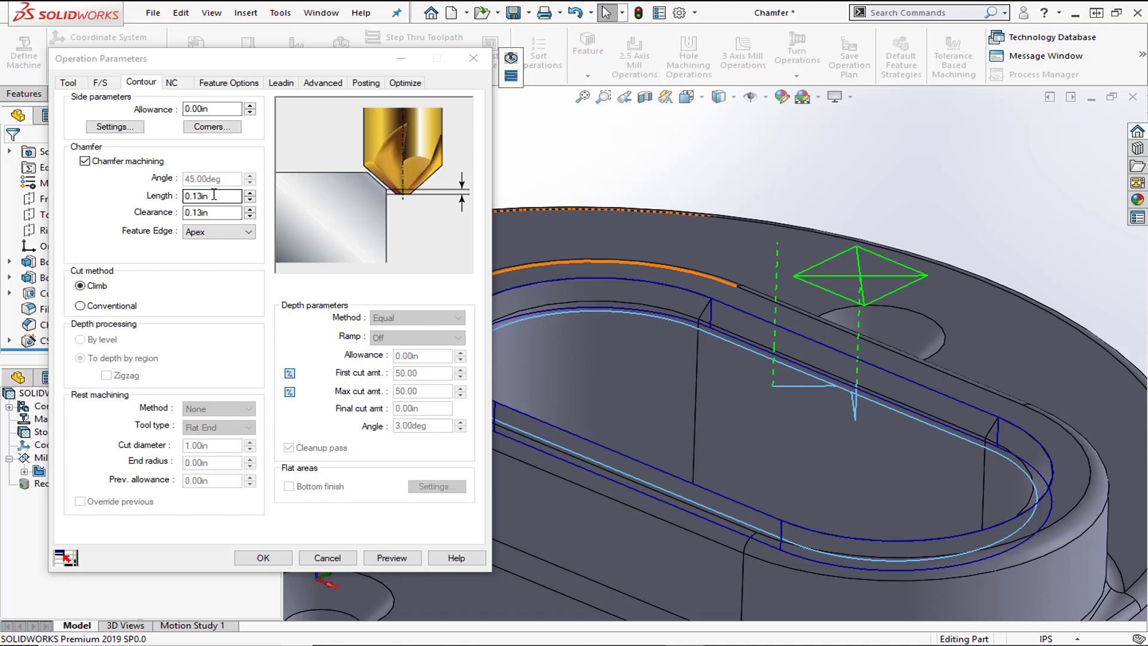
Change the chamfer clearance to 0.1in and the feature edge to Outer edge
left_click(210, 212)
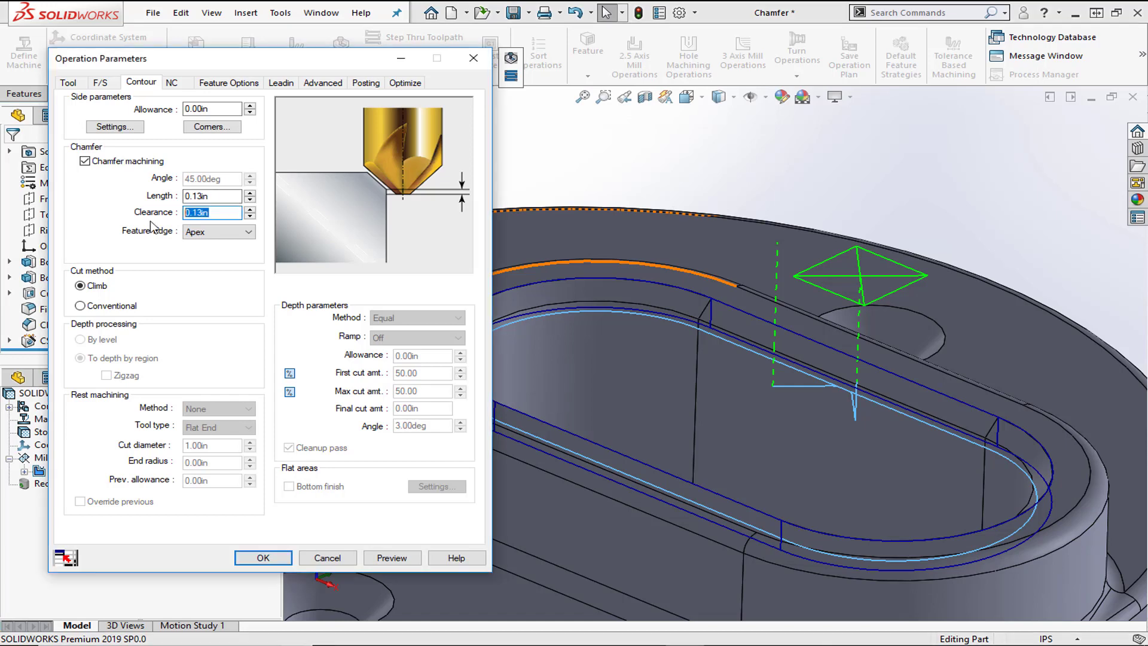
key("BackSpace")
type(".1")
left_click(199, 232)
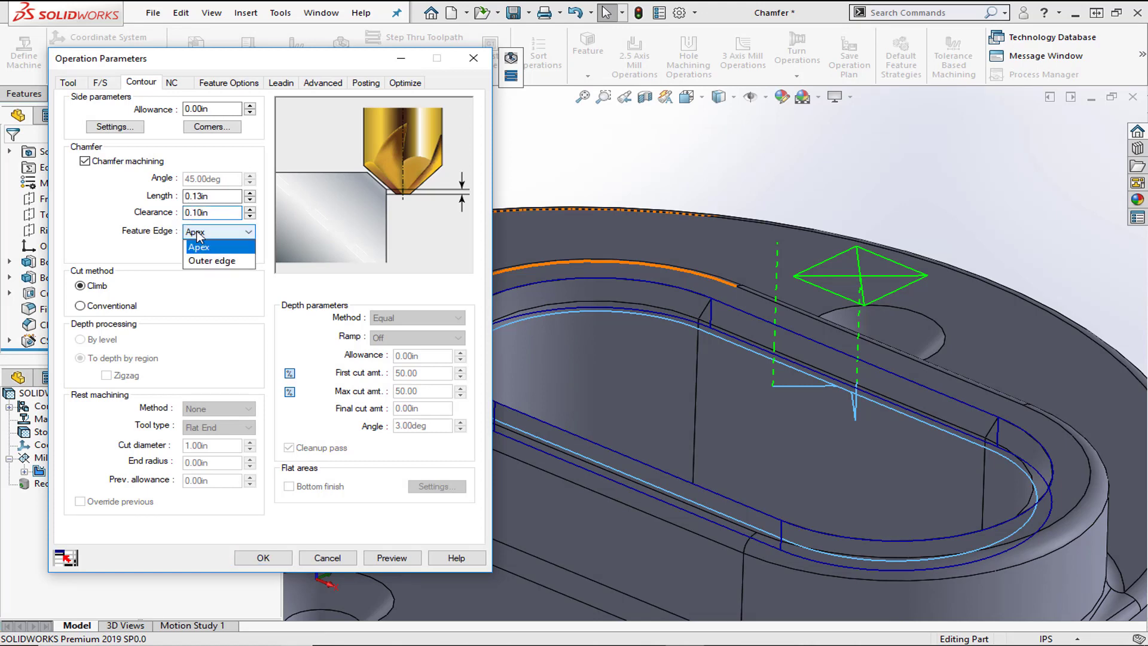
left_click(203, 258)
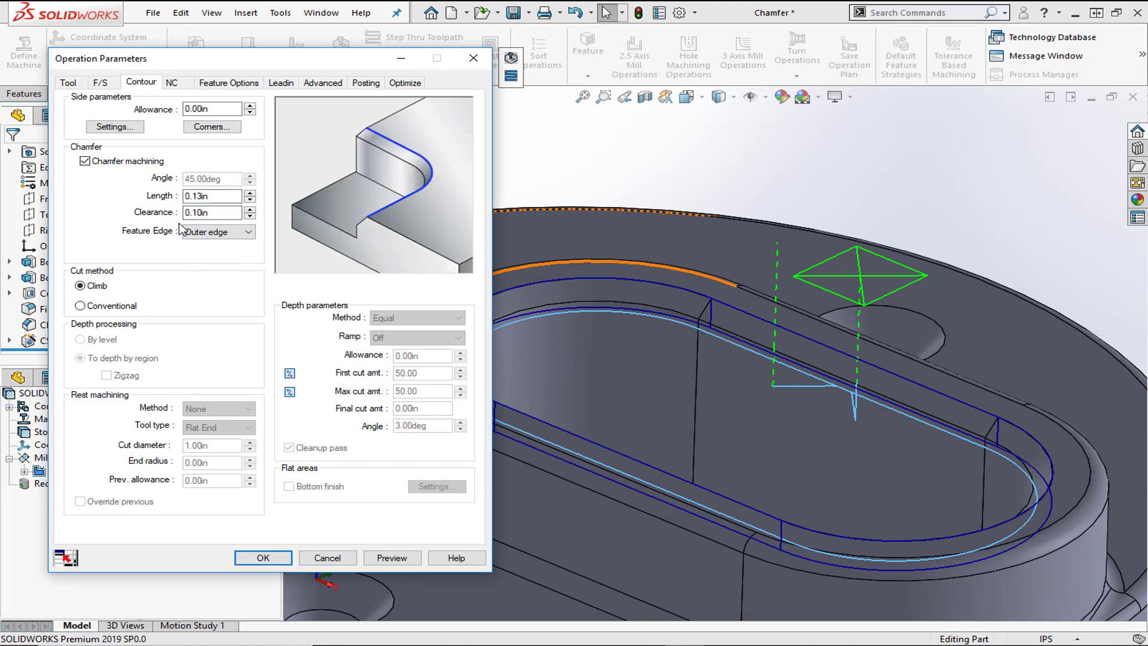
Preview the updated chamfer toolpath and apply the Contour Mill1 settings
left_click(393, 558)
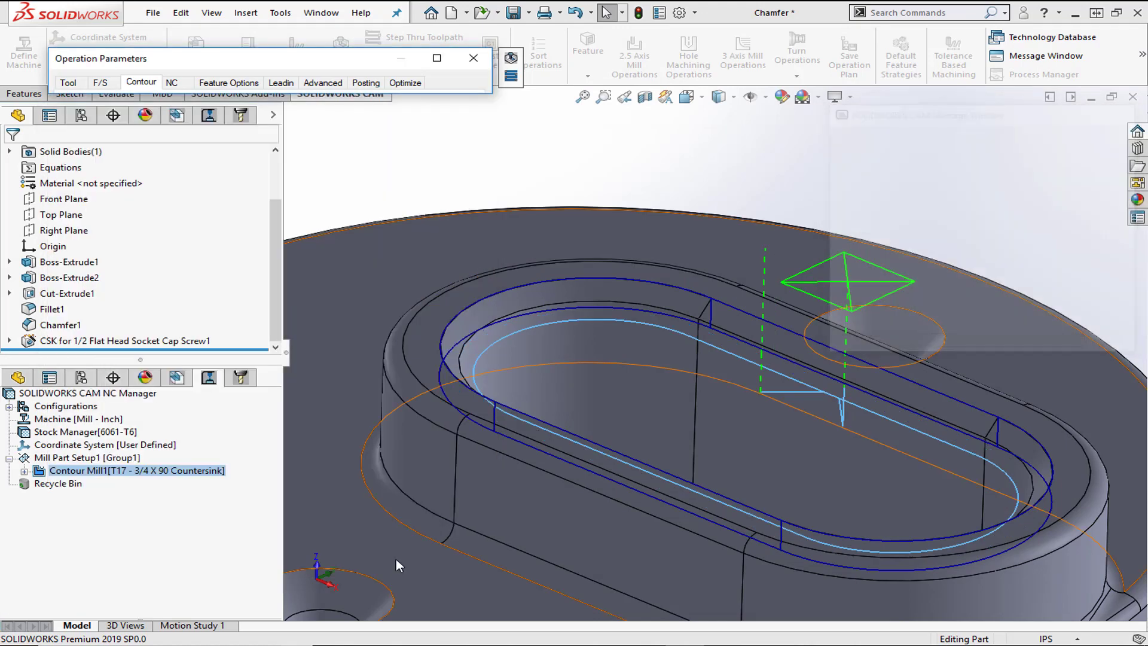
left_click(437, 58)
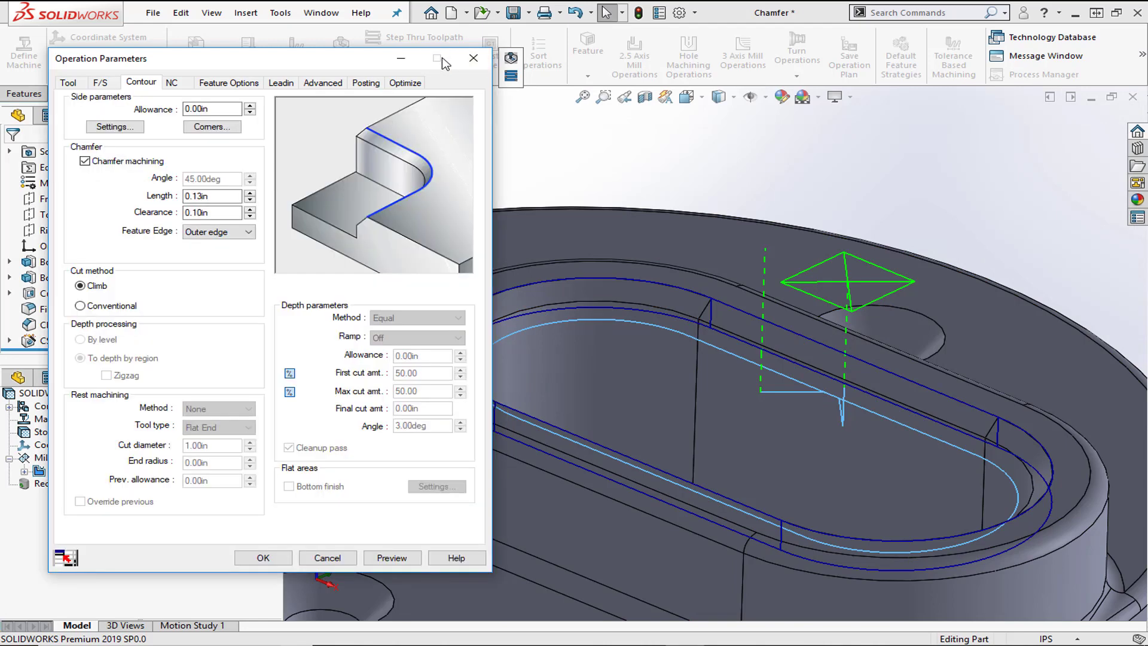
left_click(258, 558)
Simulate the countersink toolpath on the stock, then bring up Obround Pocket1's actions in the feature tree
key("f")
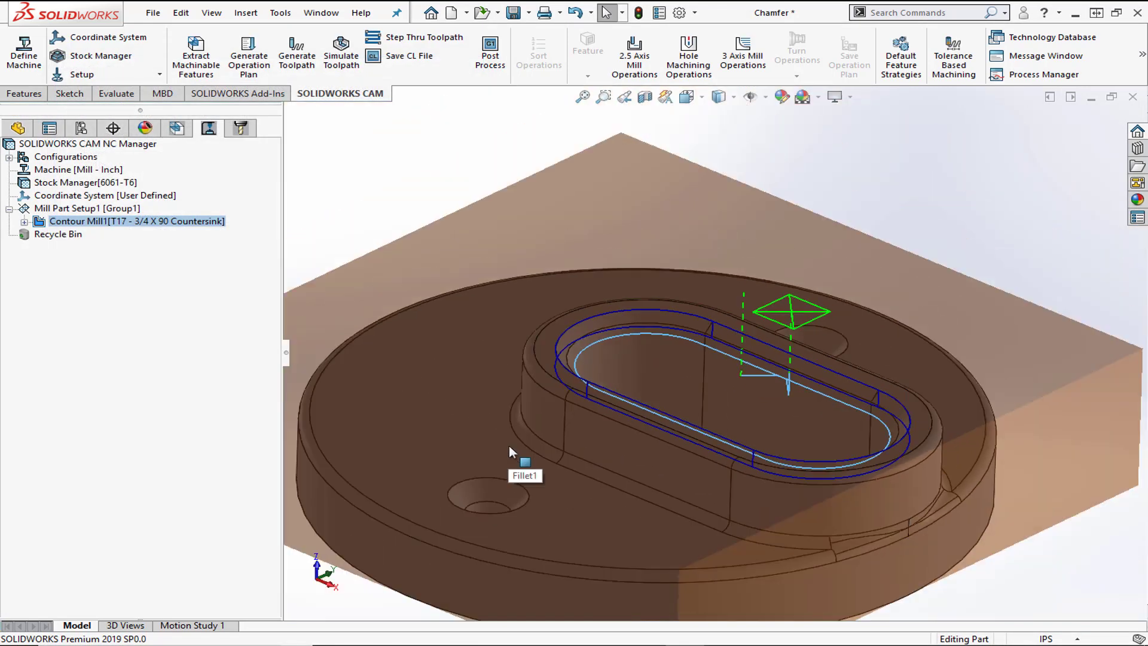
left_click(345, 57)
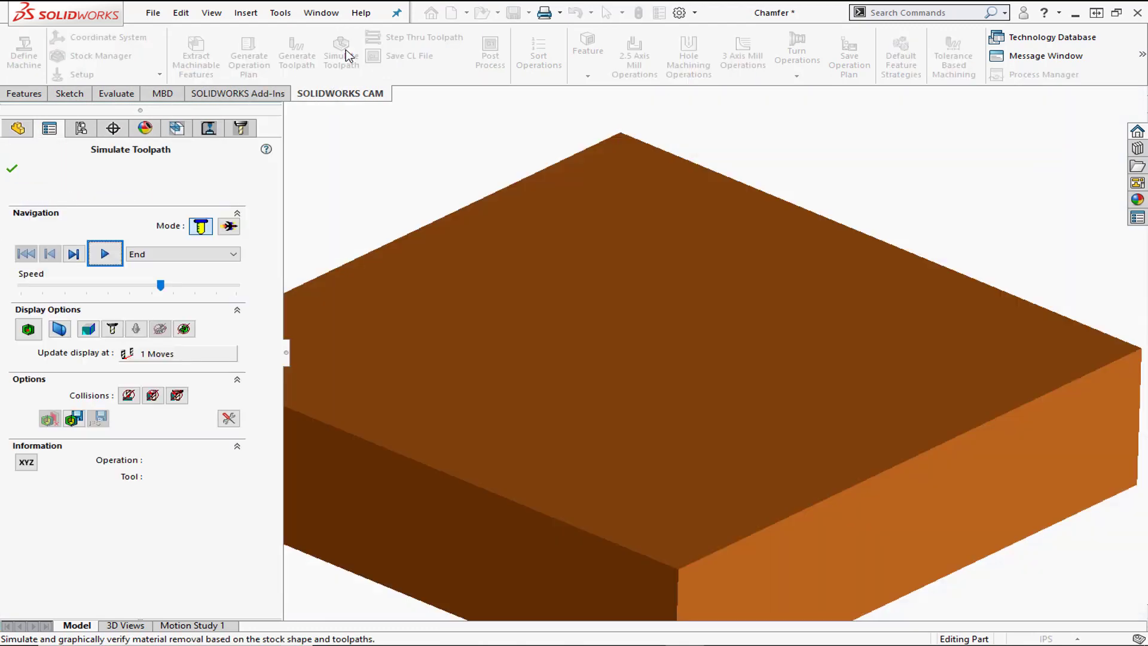
left_click(107, 255)
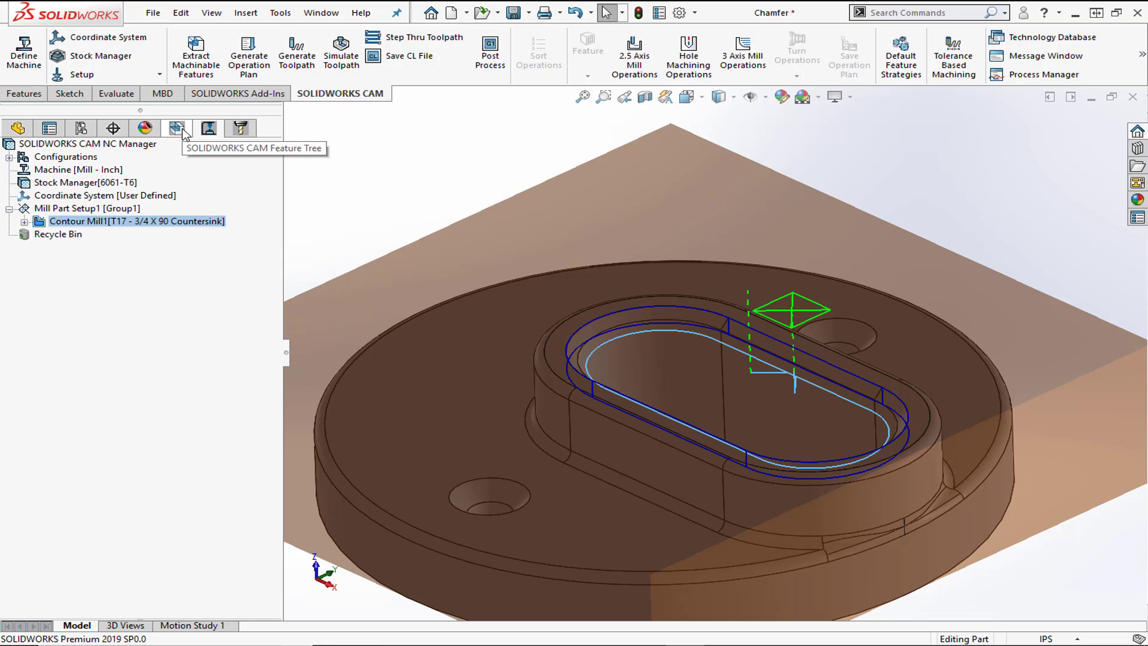
left_click(177, 129)
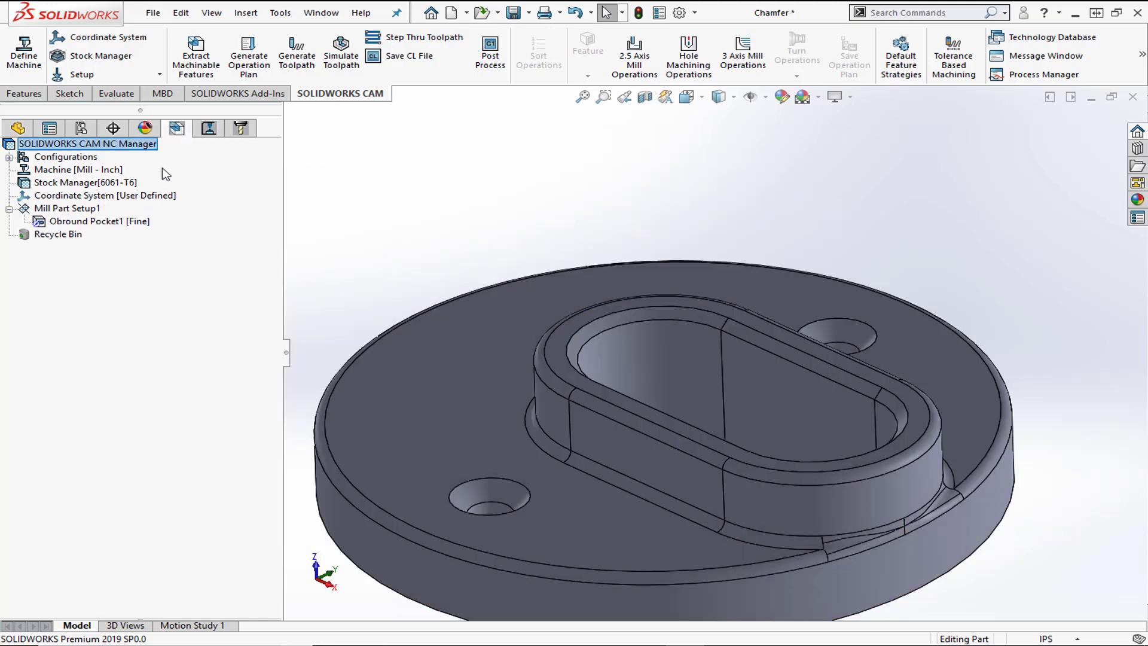
right_click(106, 223)
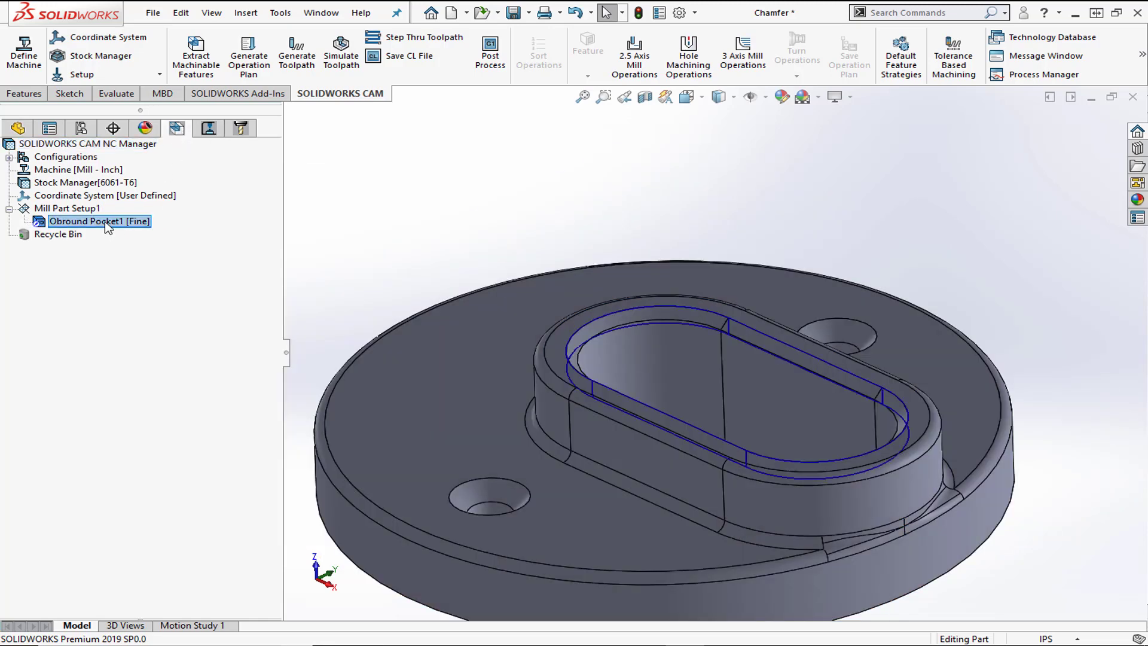